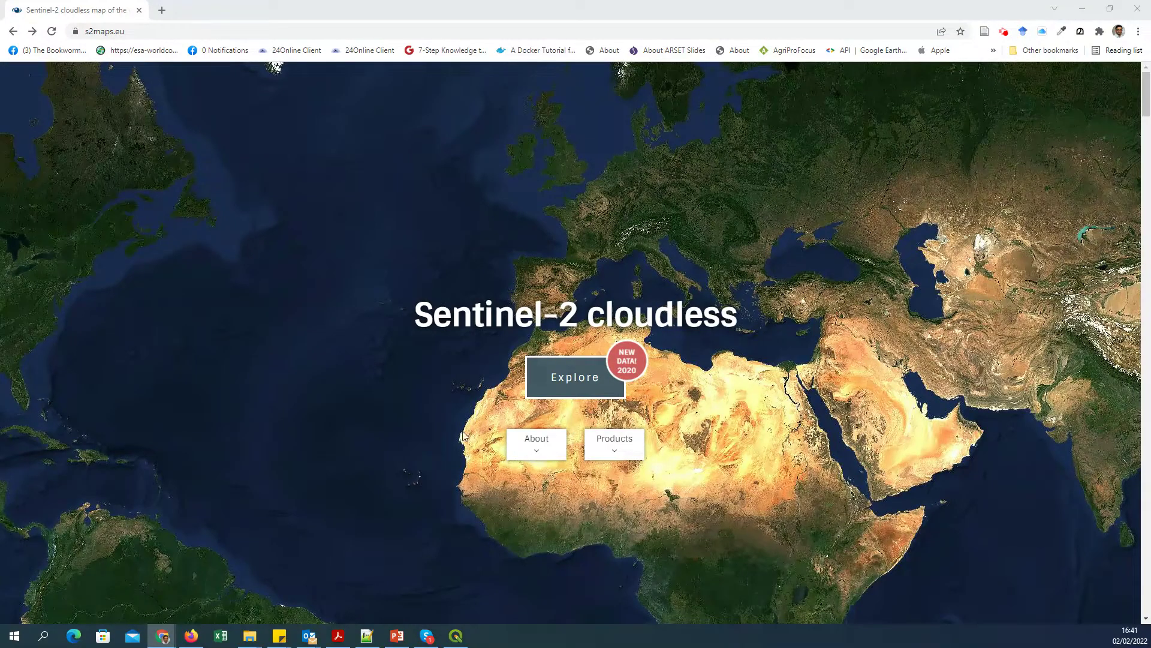
# Step: Open the Sentinel-2 cloudless About page and scroll down to the licence and service endpoint details
pyautogui.click(534, 451)
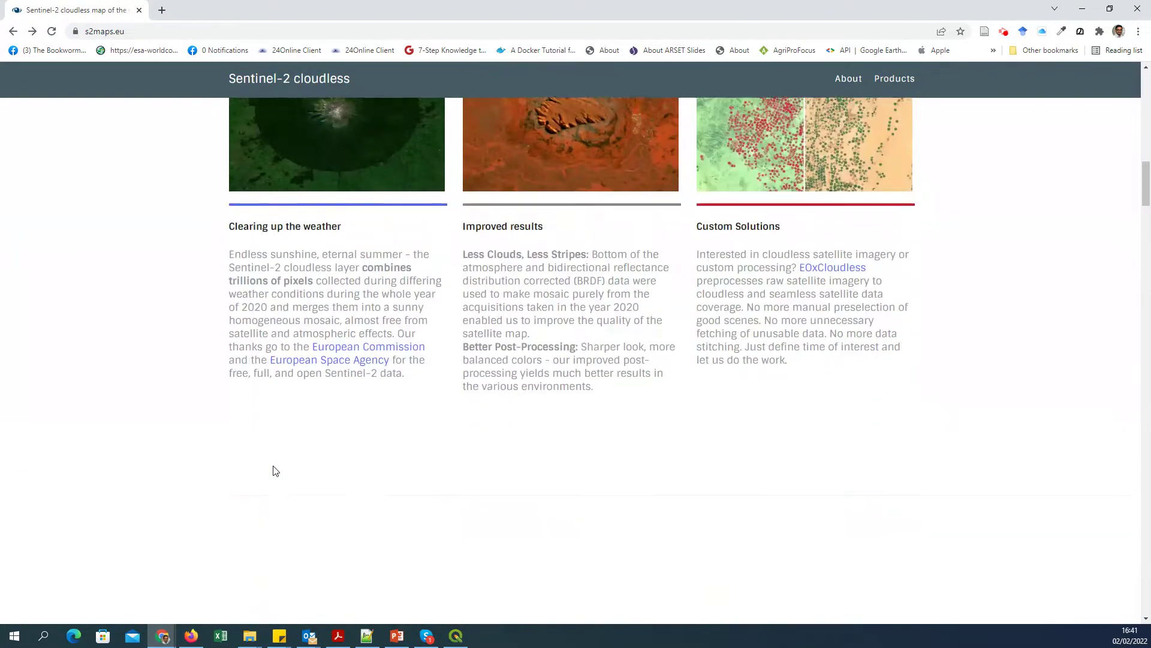
pyautogui.scroll(-5, 274, 466)
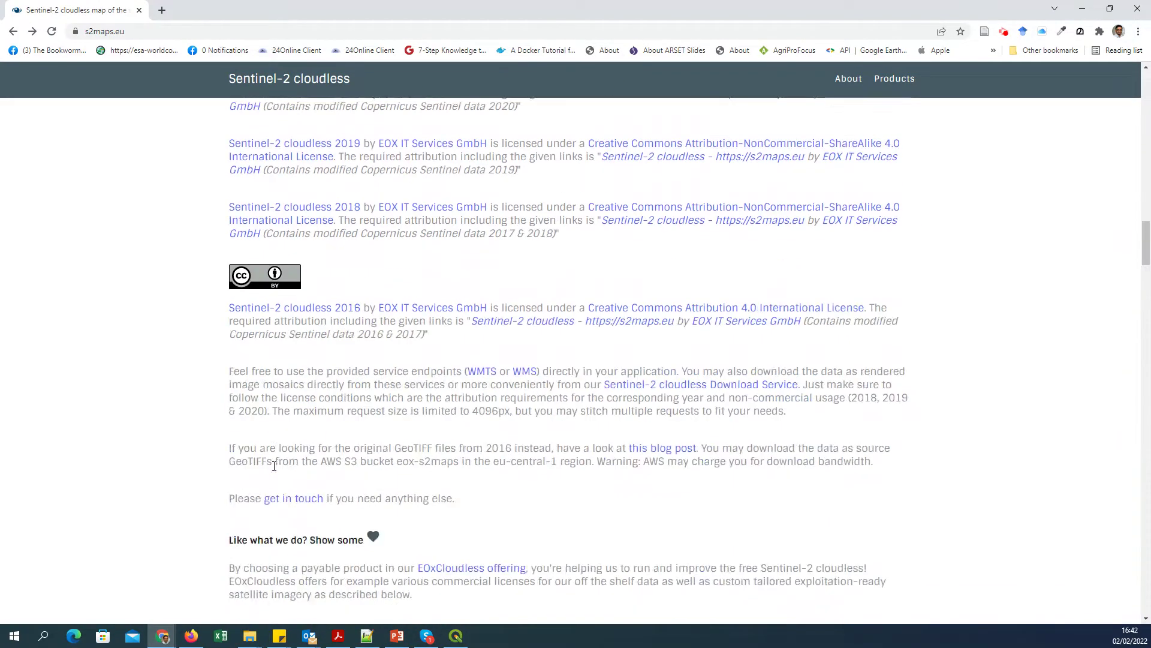
# Step: Open the EOX WMS GetCapabilities document and look over its XML
pyautogui.click(528, 375)
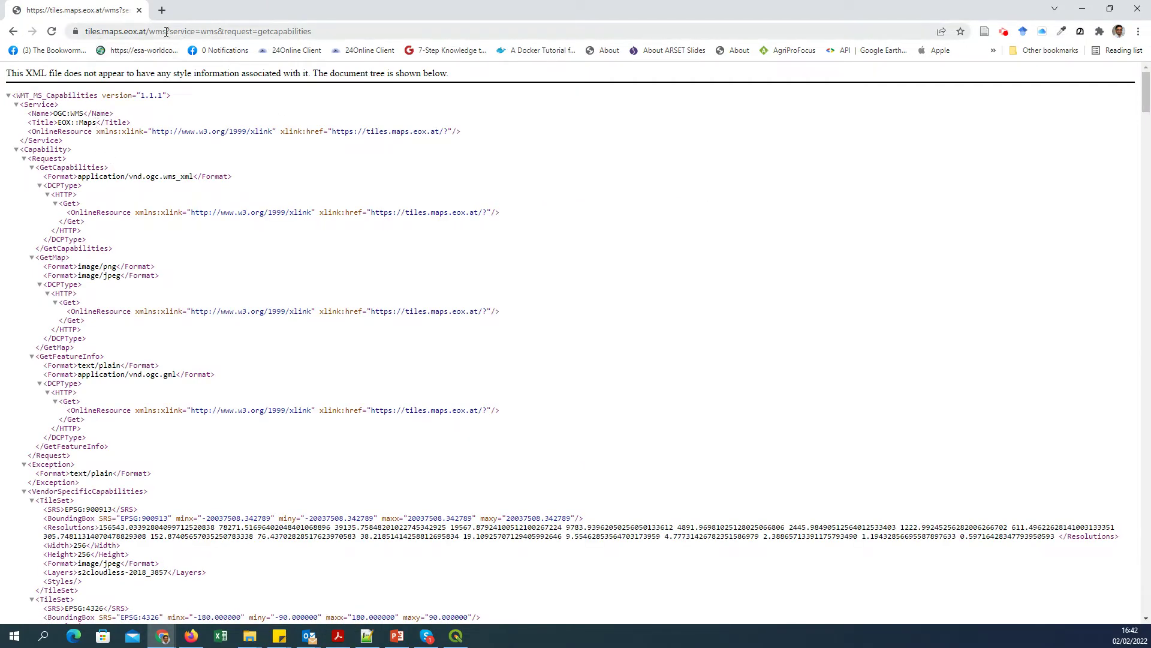
pyautogui.scroll(-7, 234, 173)
pyautogui.scroll(12, 249, 207)
pyautogui.click(166, 33)
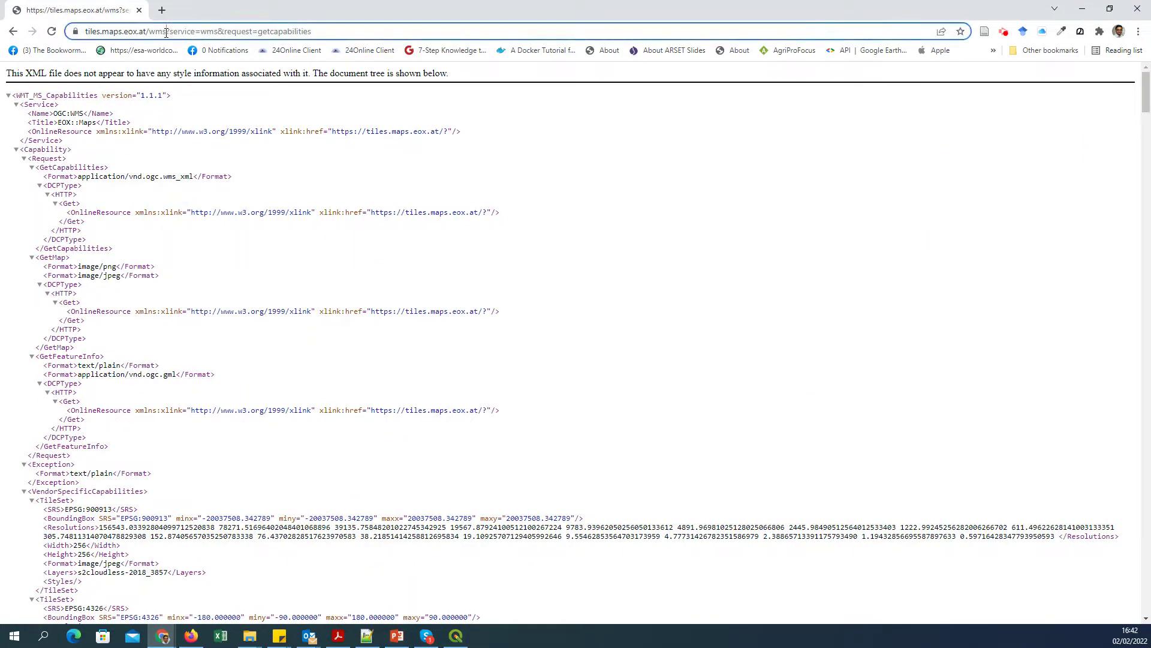
pyautogui.moveTo(166, 33); pyautogui.dragTo(84, 32)
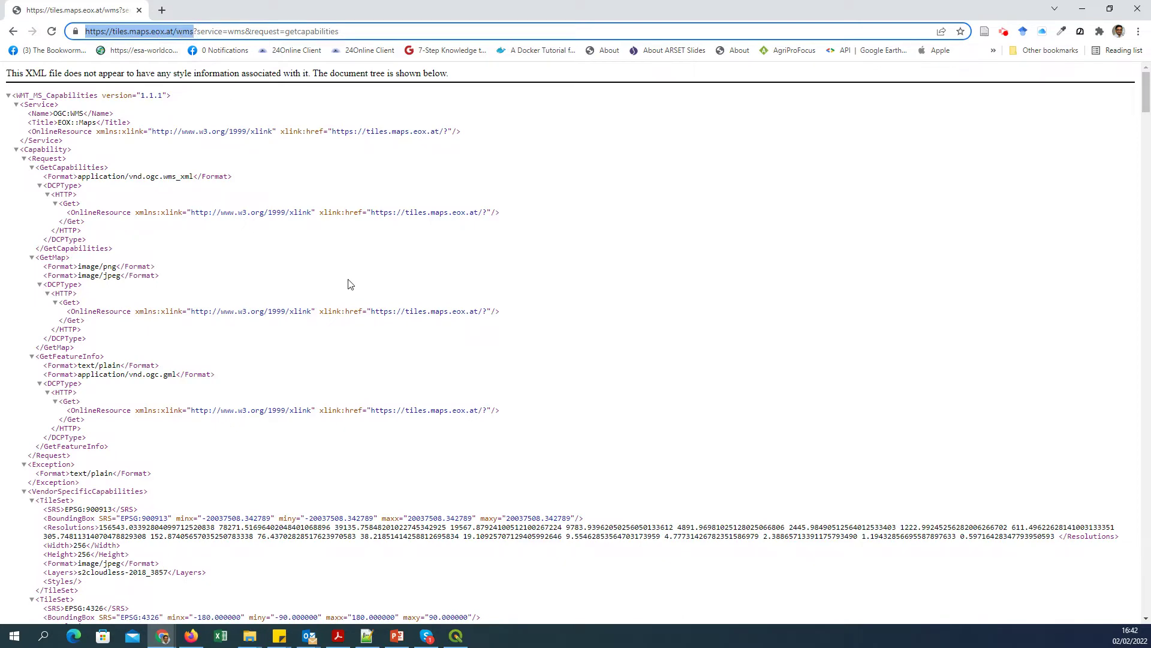
pyautogui.click(1083, 8)
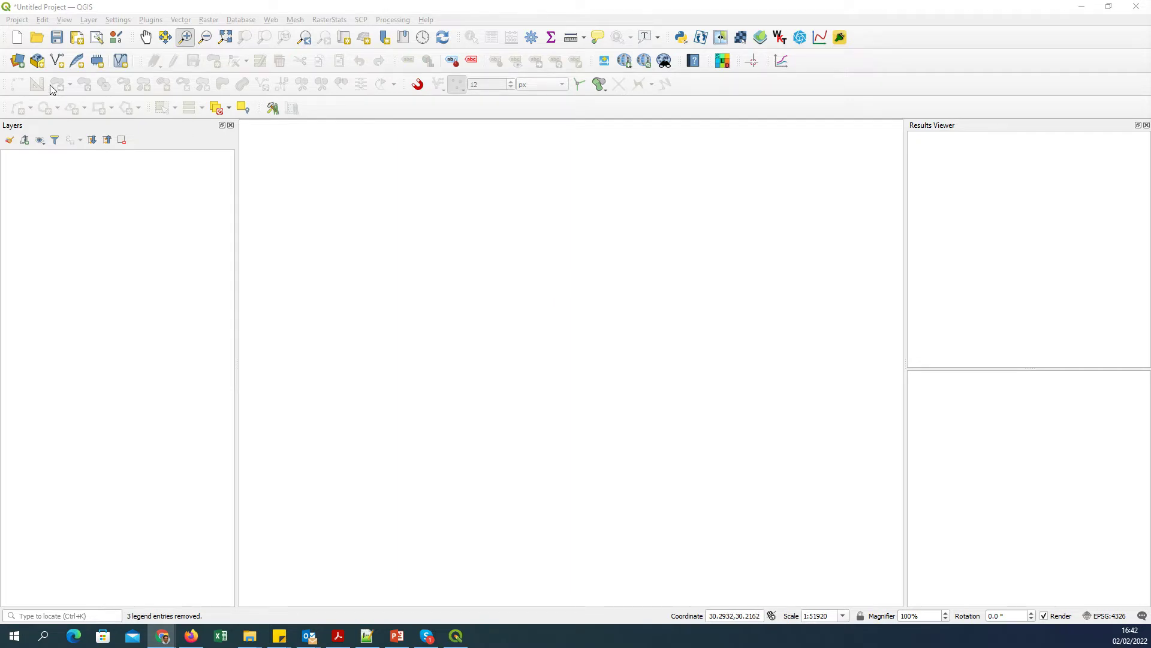
# Step: Add egypt.shp from G:\General_data as a vector layer via the Data Source Manager
pyautogui.click(18, 64)
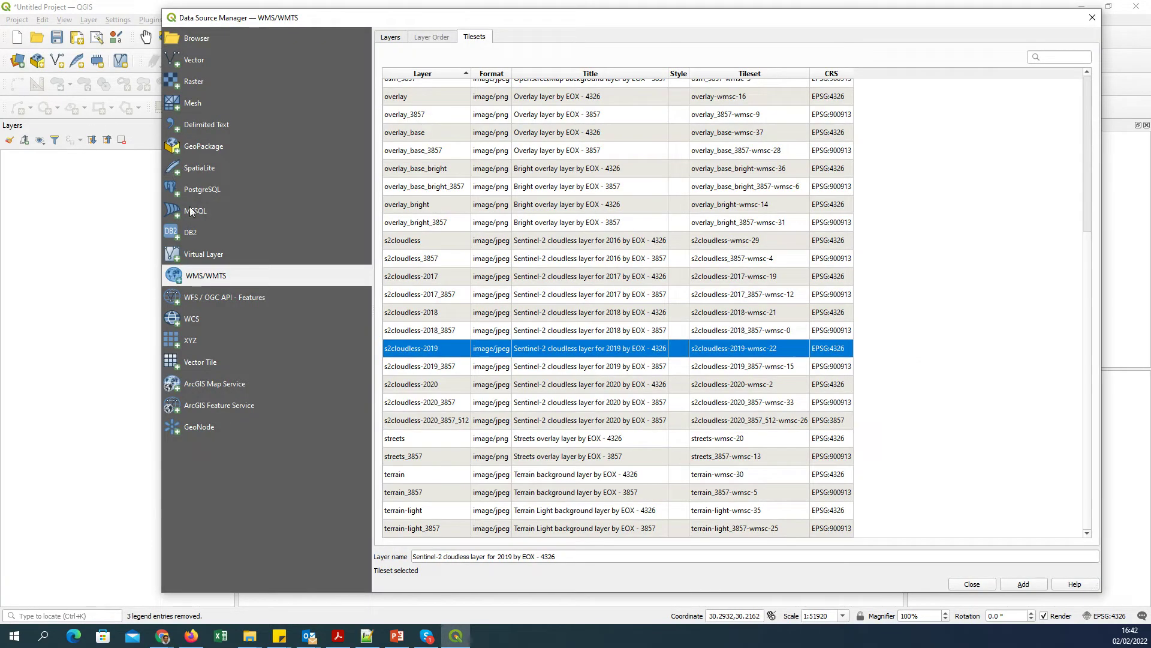
pyautogui.click(235, 59)
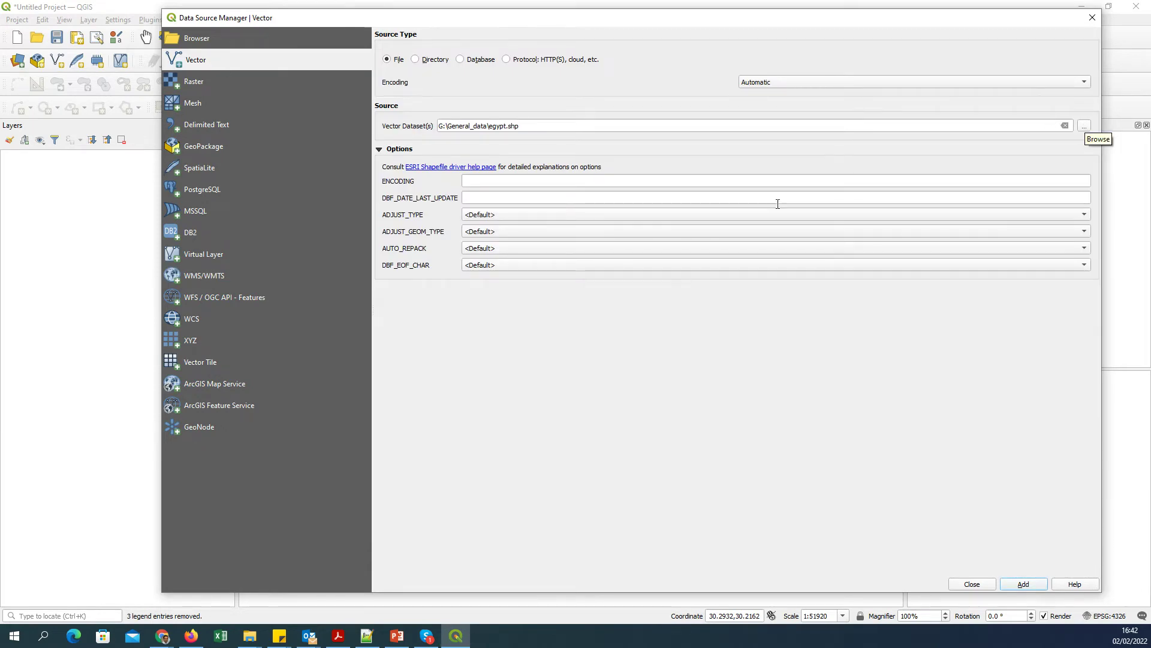
pyautogui.click(1024, 584)
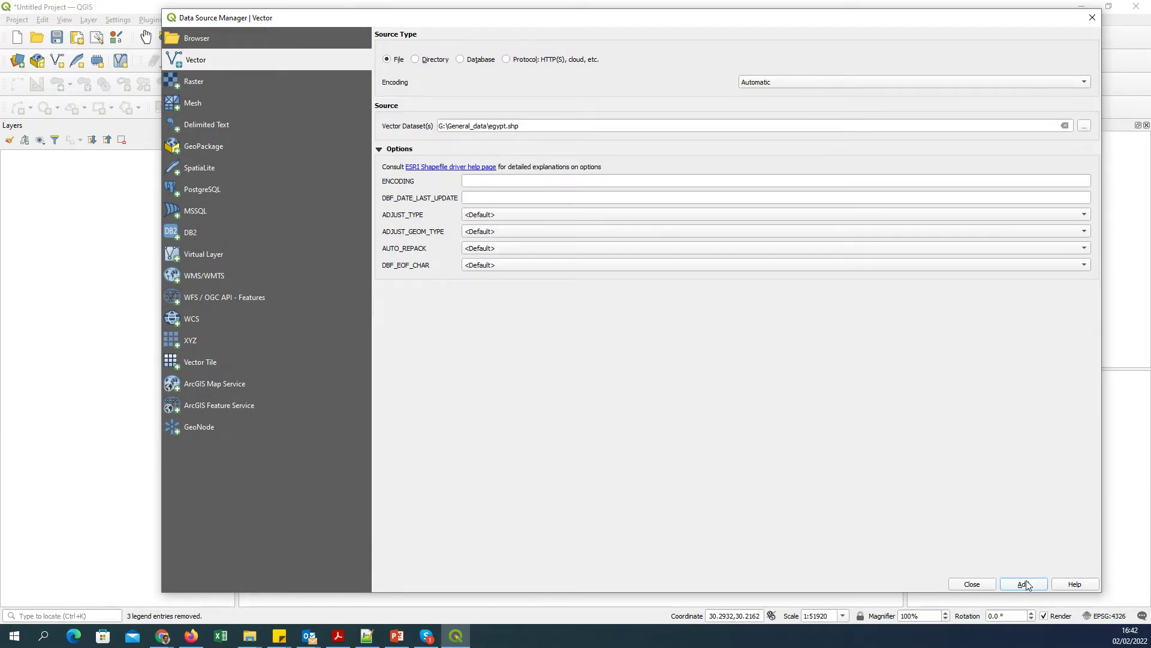
pyautogui.click(972, 584)
# Step: Give the egypt layer's simple fill a transparent fill and a crimson 0.66 mm stroke
pyautogui.rightClick(127, 159)
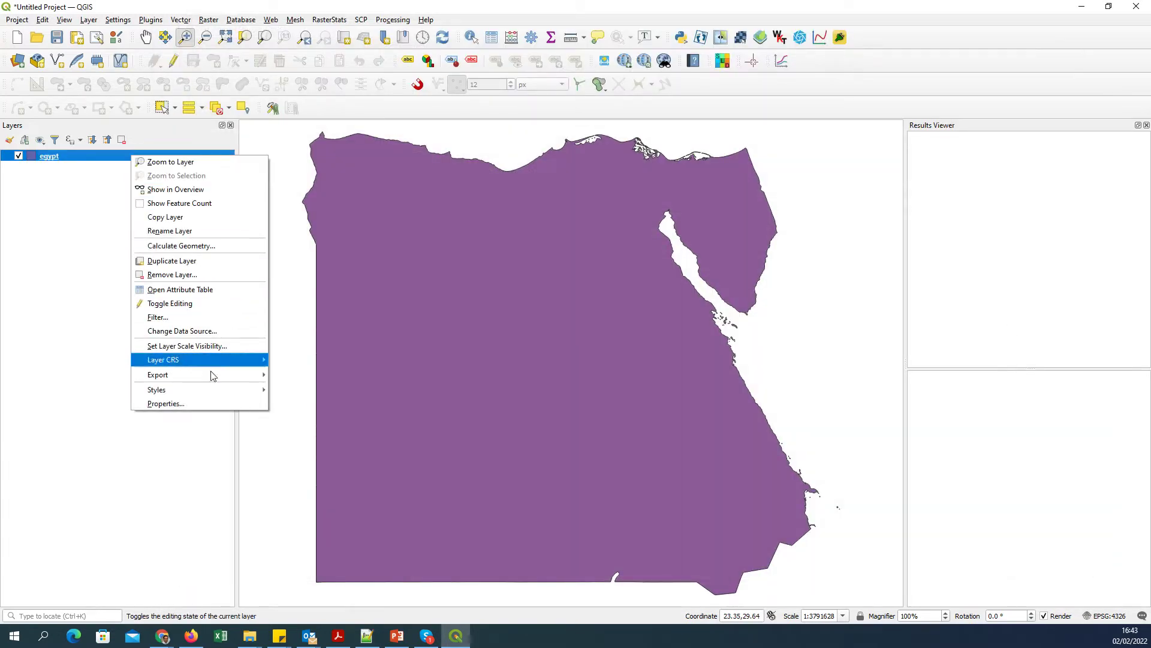
pyautogui.click(216, 400)
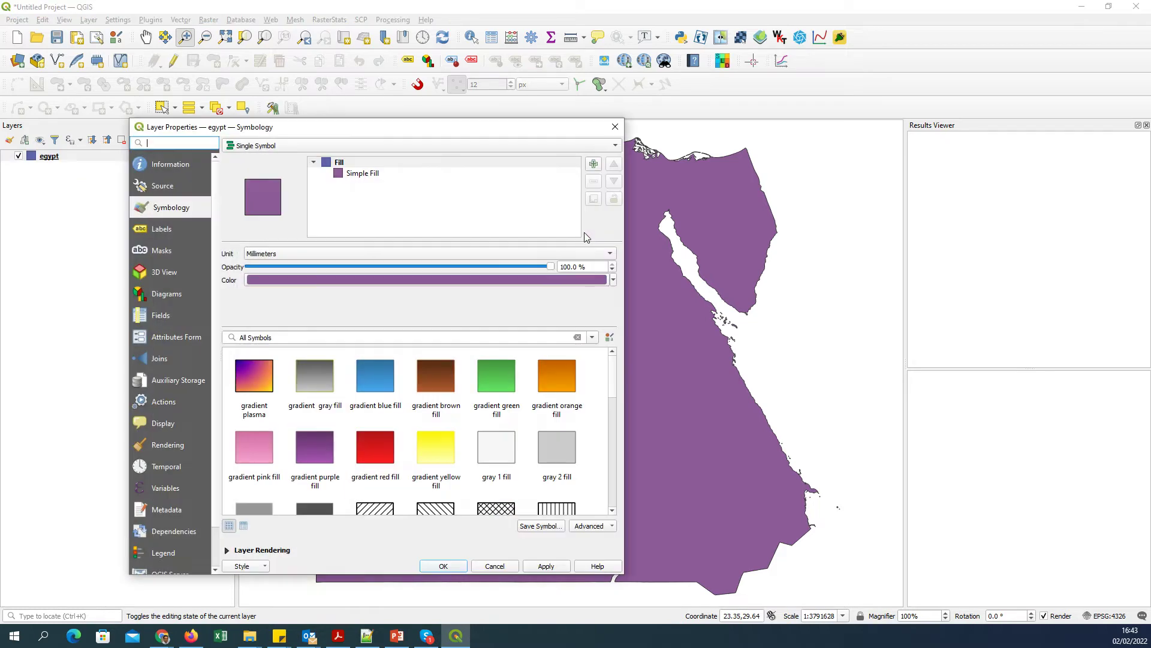
pyautogui.click(404, 173)
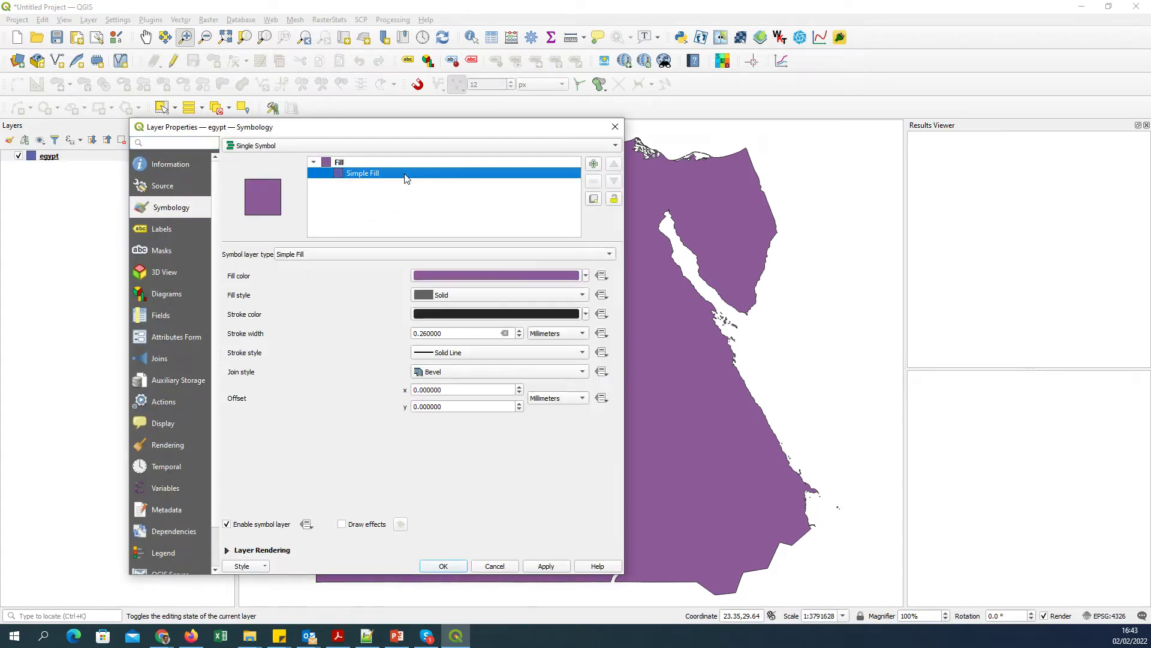
pyautogui.click(586, 275)
pyautogui.click(462, 293)
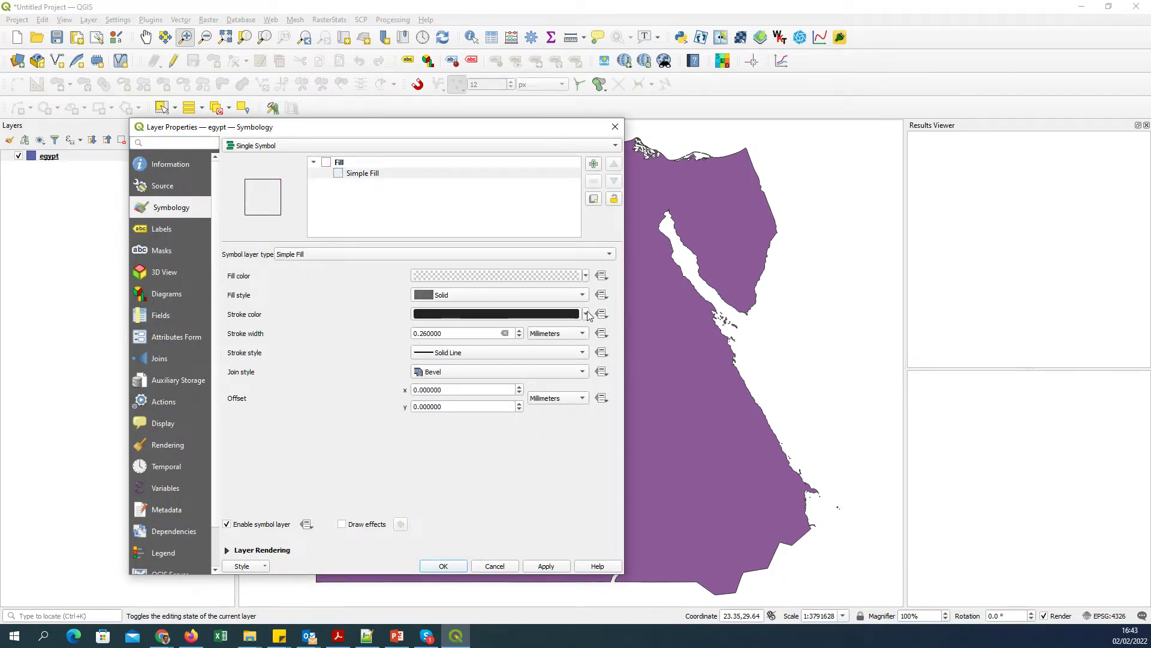
pyautogui.click(586, 314)
pyautogui.click(420, 489)
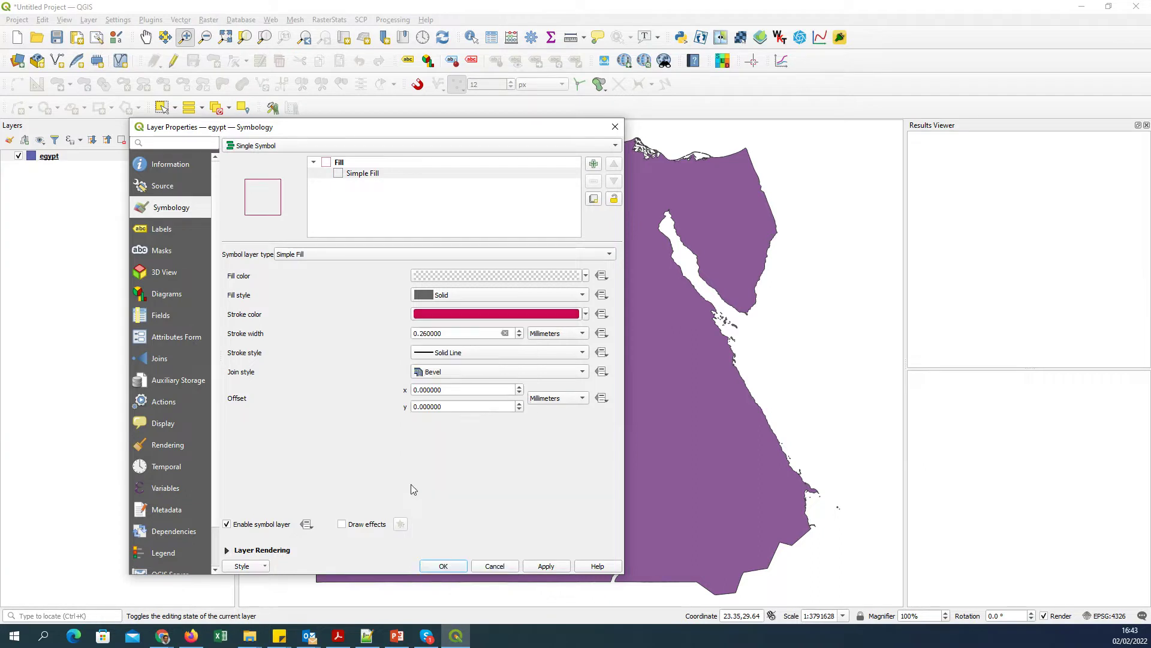
pyautogui.click(519, 331)
pyautogui.click(519, 330)
pyautogui.click(546, 566)
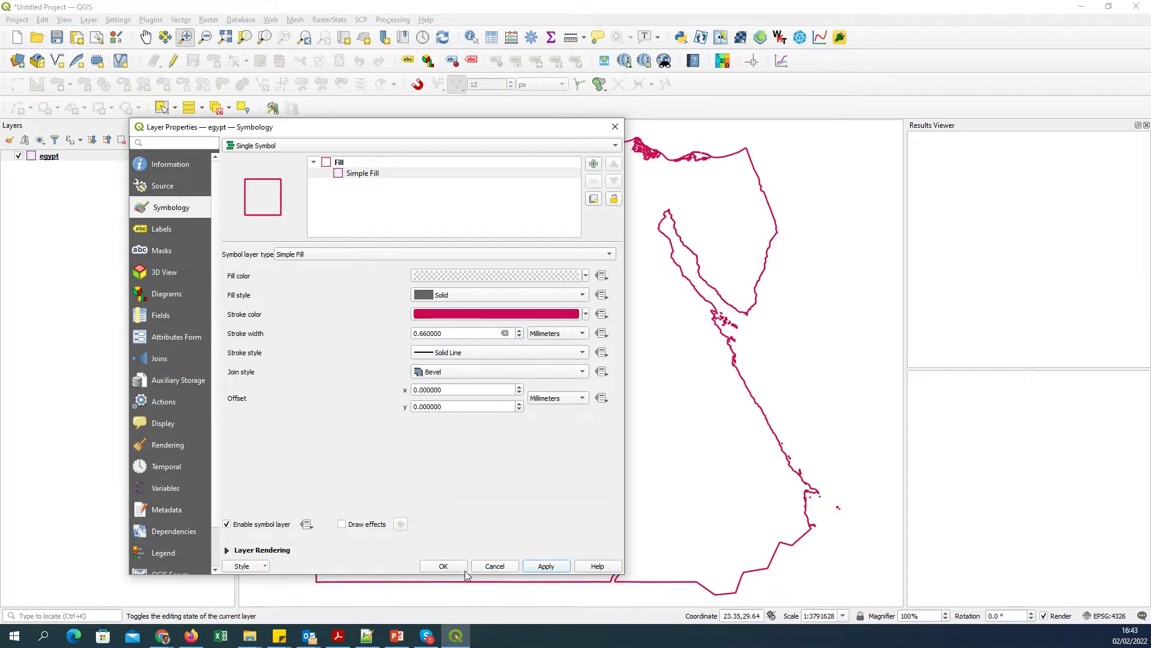
pyautogui.click(443, 565)
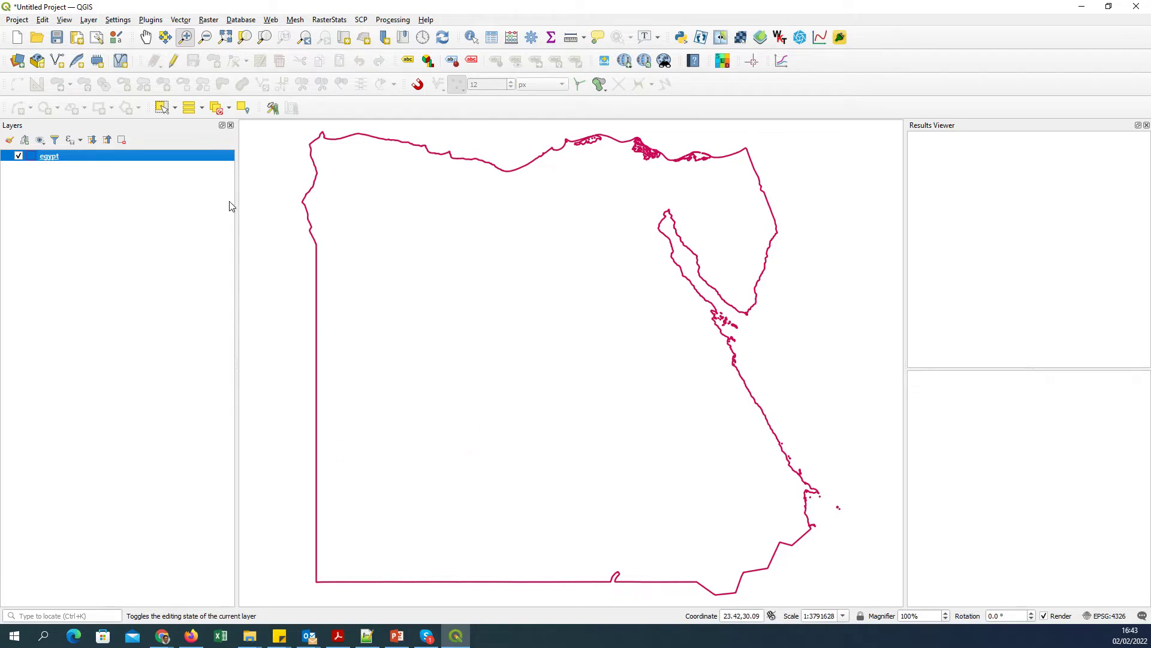
# Step: Open Add WMS/WMTS Layer from the Layer menu and show the server's Layers list
pyautogui.click(89, 20)
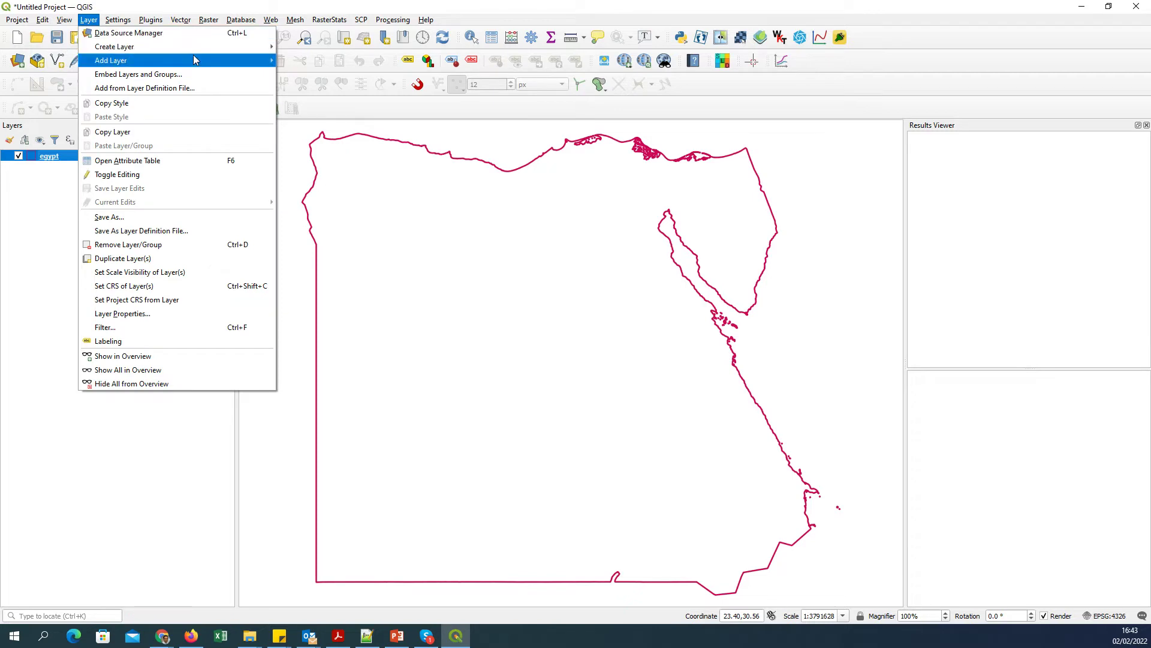
pyautogui.moveTo(180, 47)
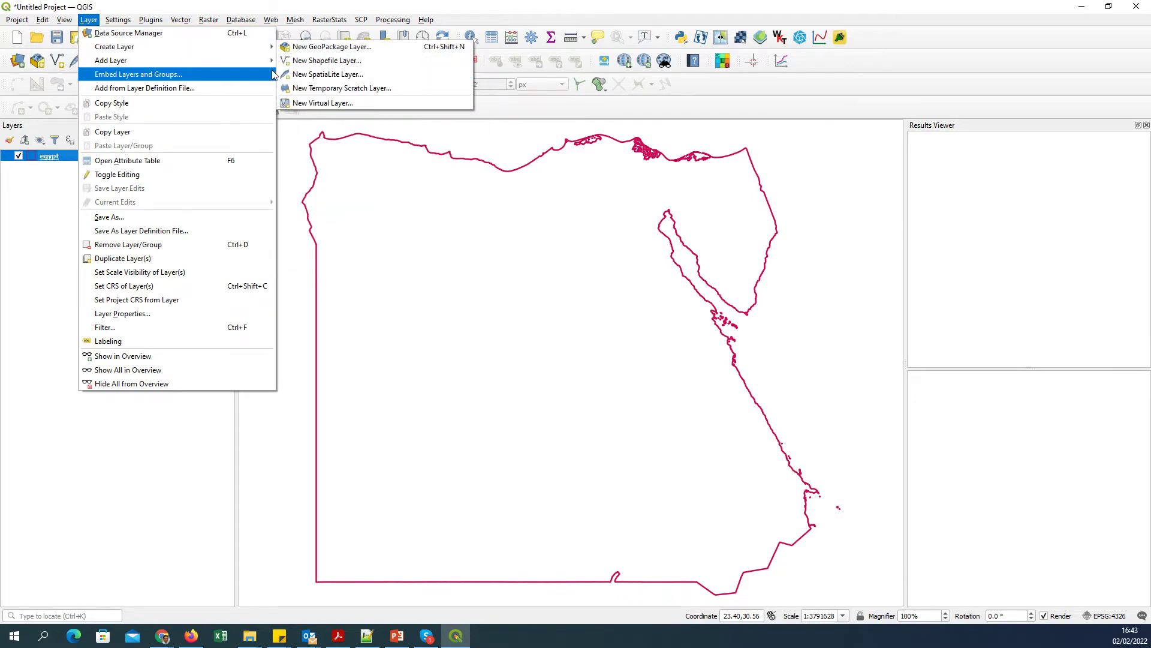
pyautogui.moveTo(239, 60)
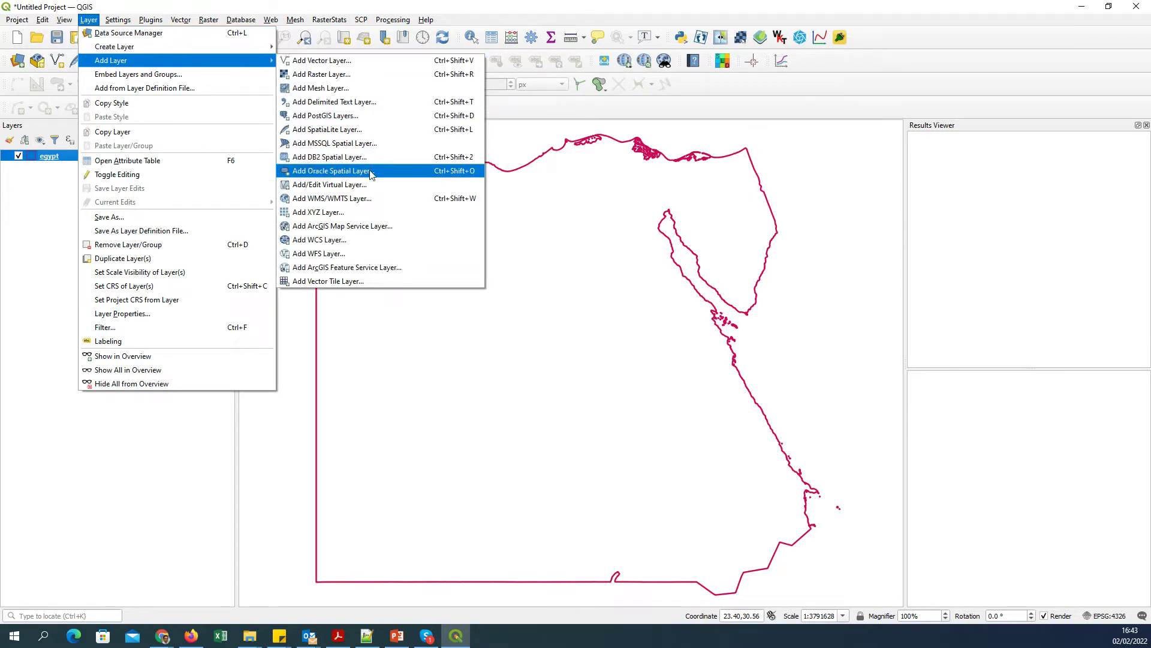
pyautogui.click(384, 200)
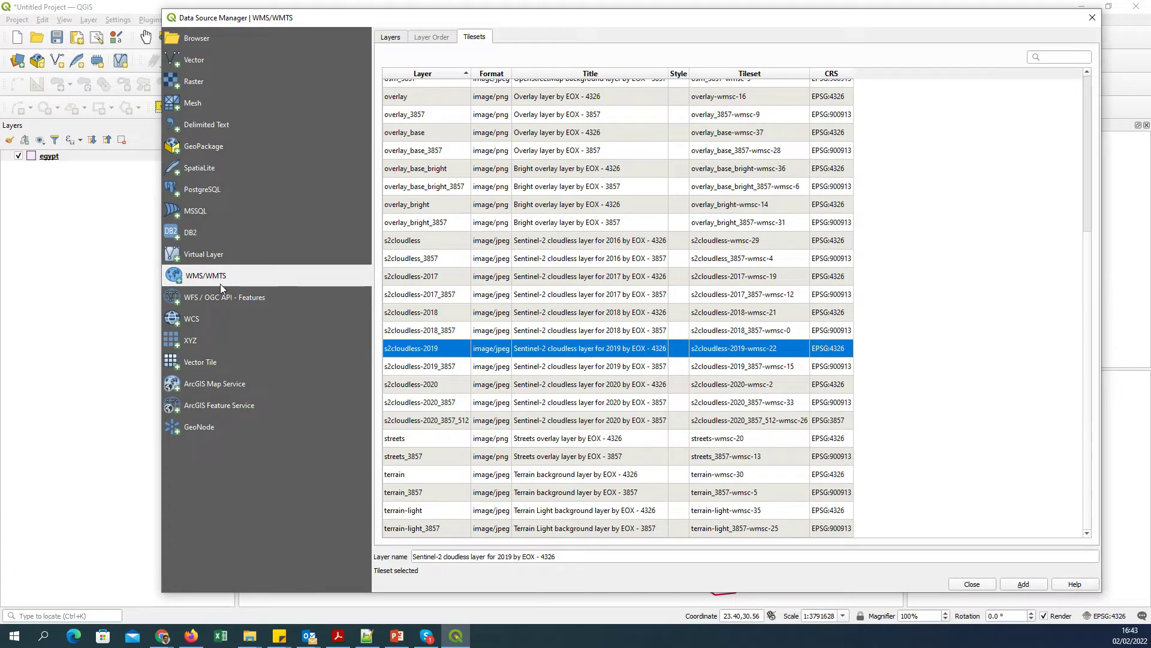
pyautogui.scroll(5, 759, 225)
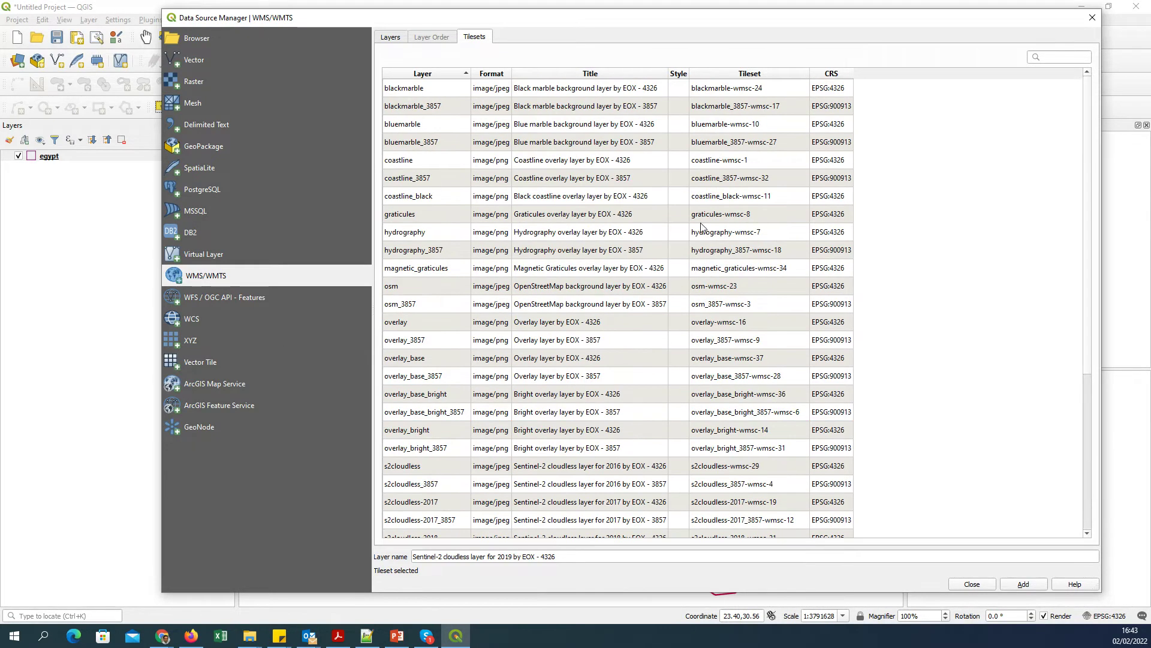
pyautogui.click(395, 38)
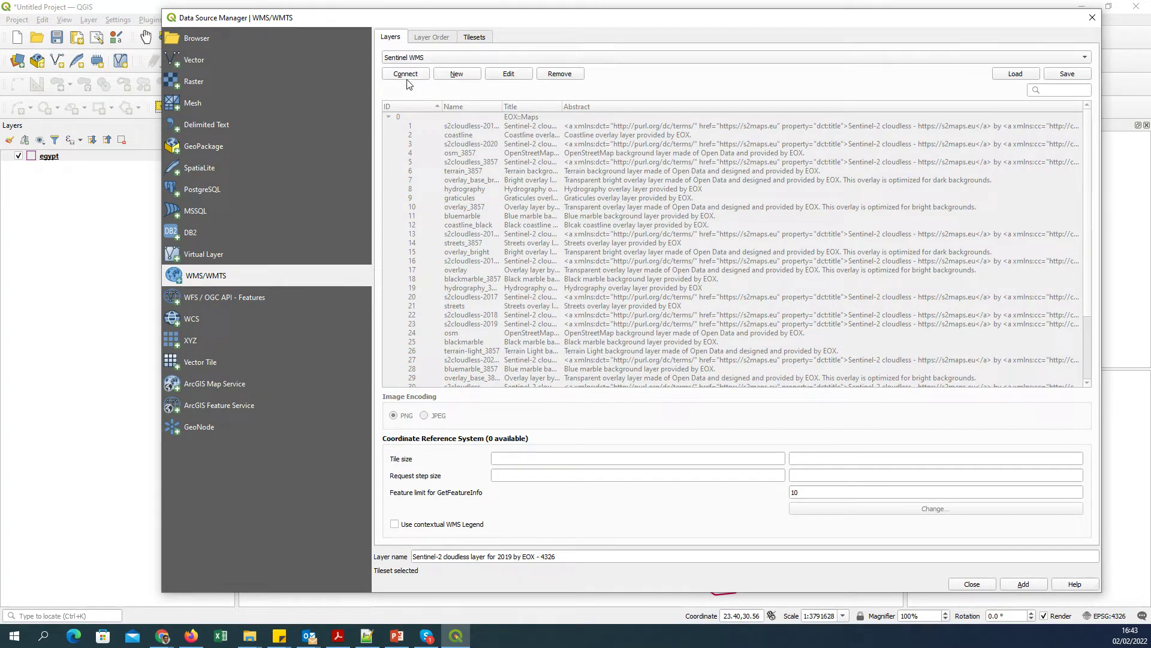
pyautogui.click(462, 75)
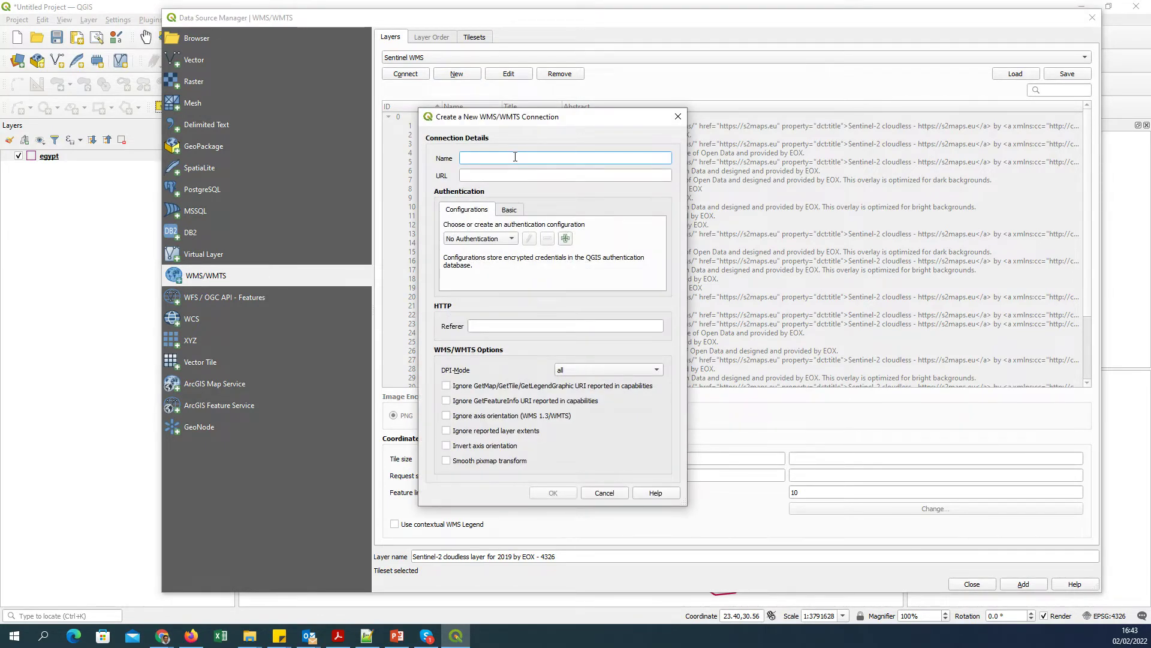
pyautogui.write('Sentinel 2')
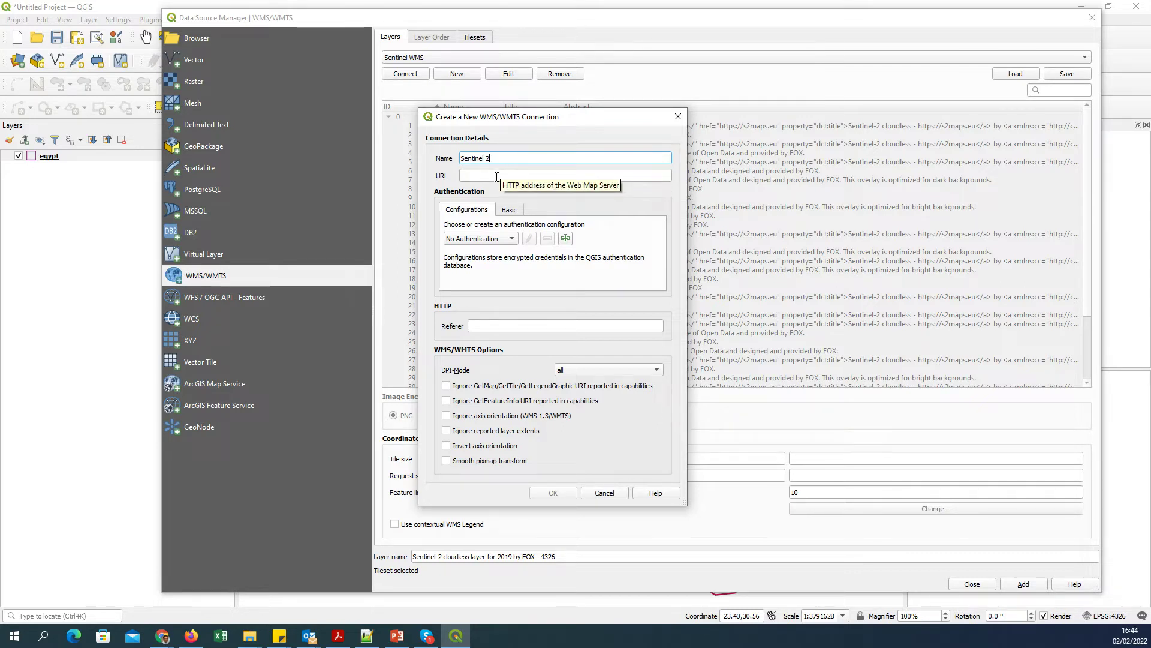
pyautogui.click(496, 176)
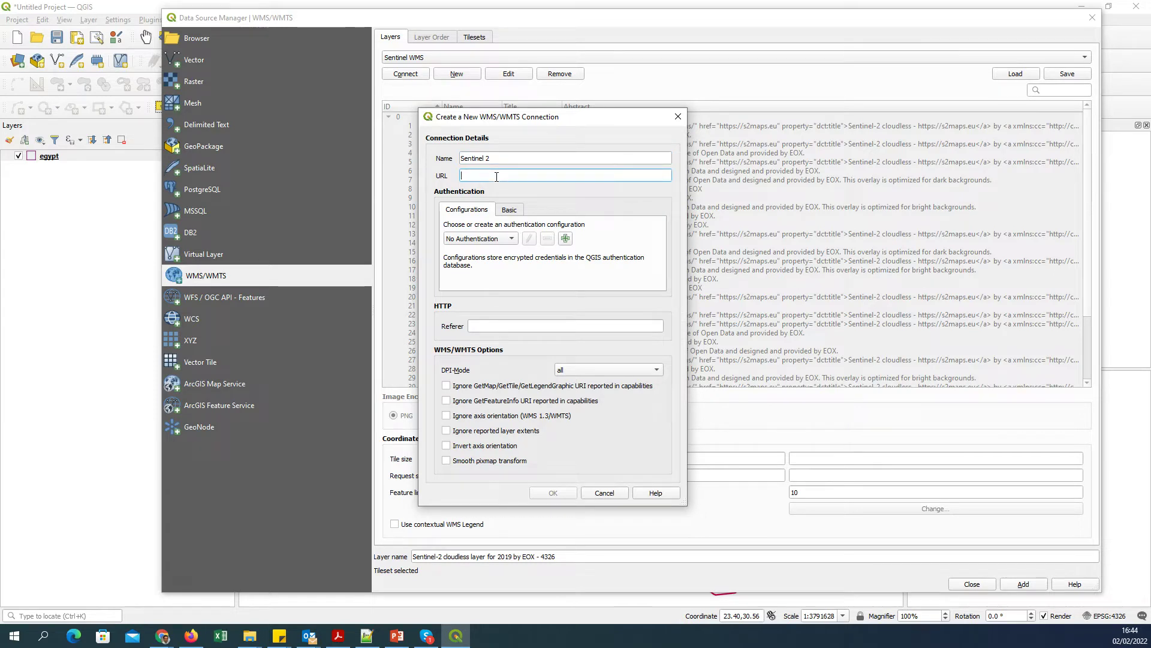
pyautogui.write('https://tiles.maps.eox.at/wms')
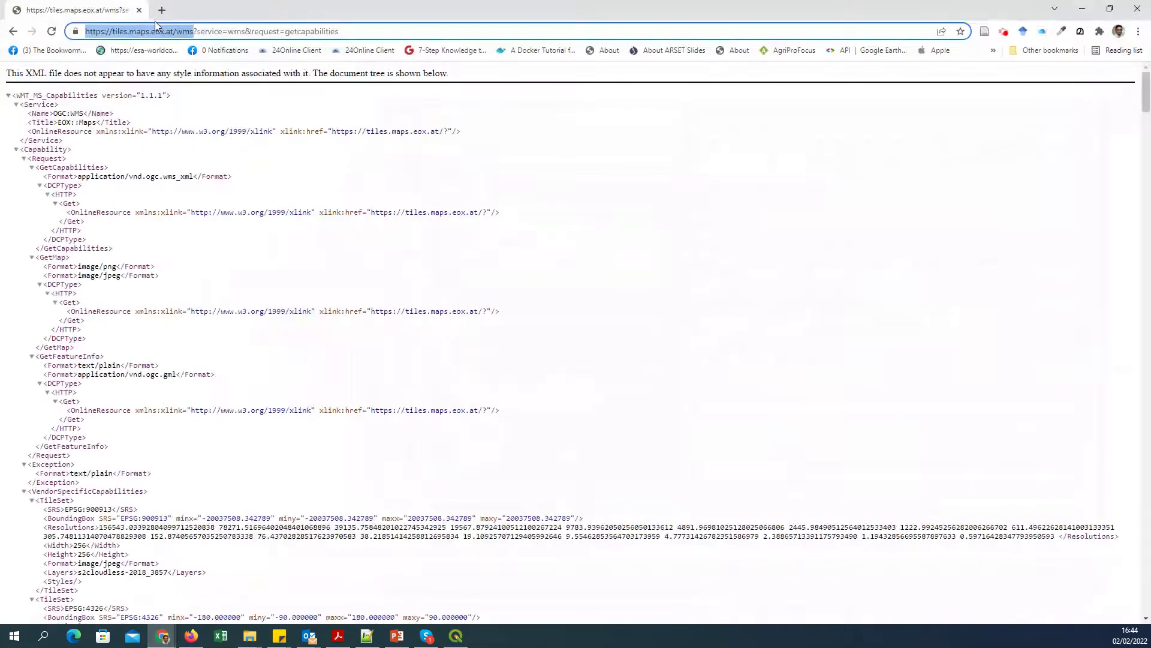
pyautogui.click(1092, 12)
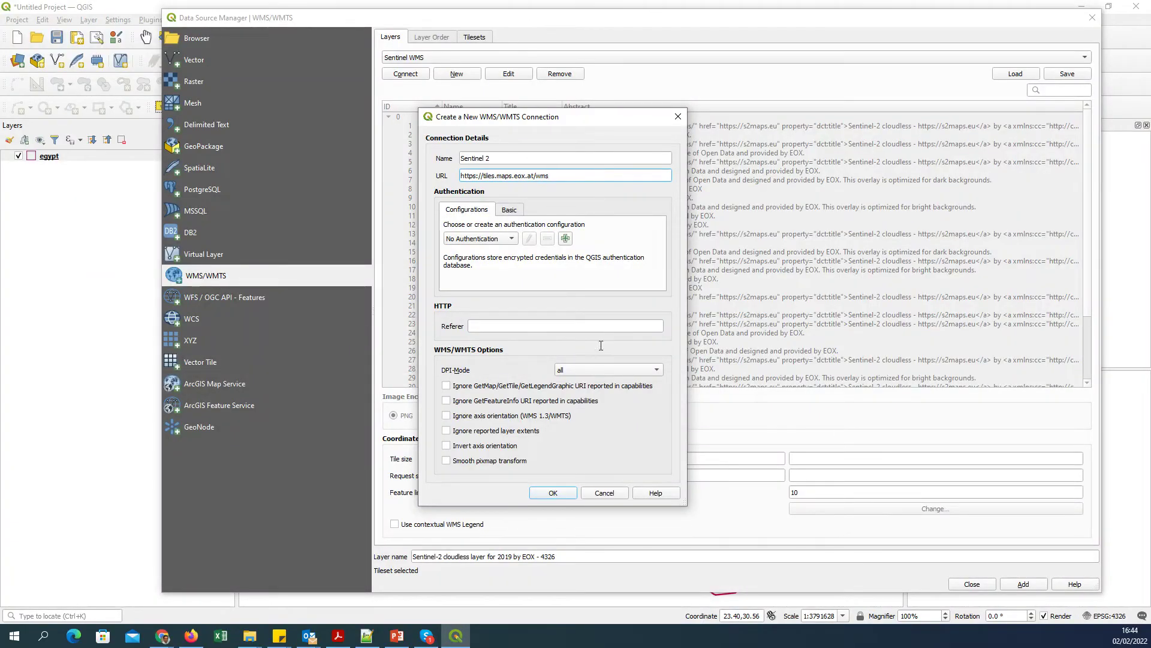
# Step: Save the new connection and select 'Sentinel 2' as the active server connection
pyautogui.click(573, 493)
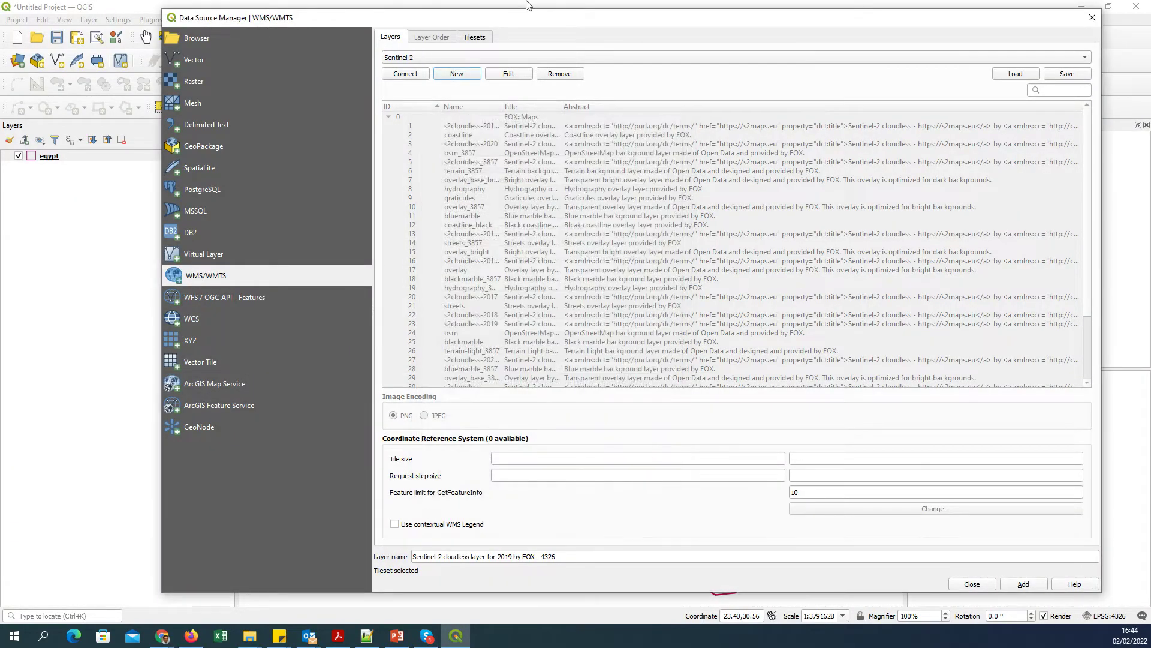
pyautogui.click(399, 59)
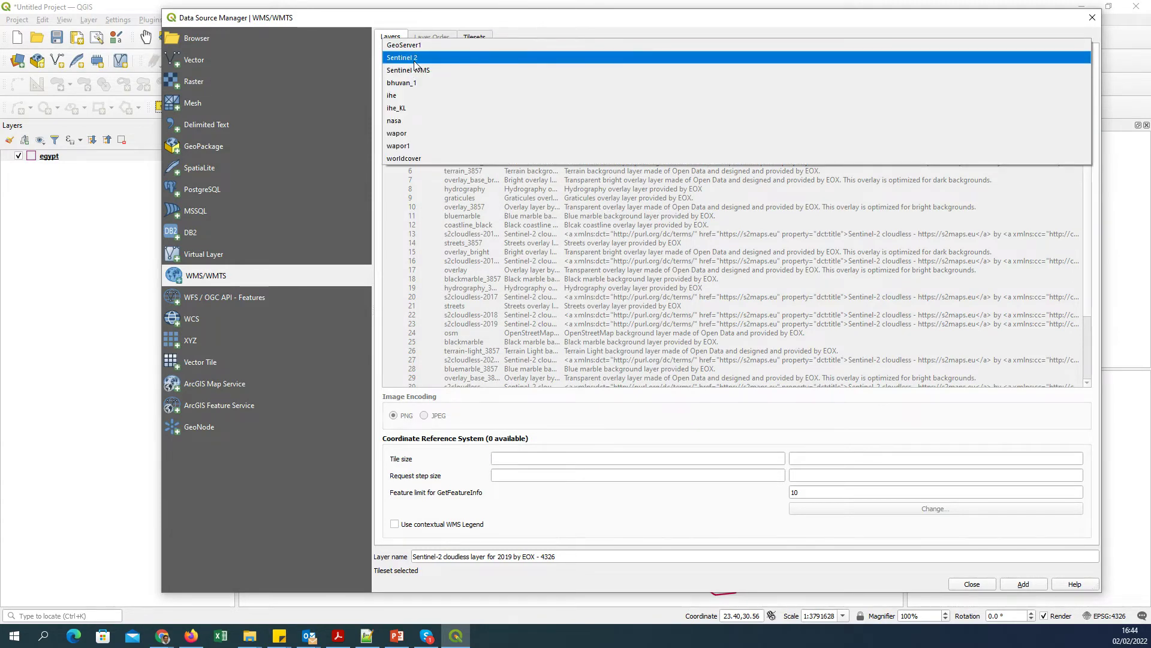
pyautogui.click(439, 58)
pyautogui.click(440, 59)
pyautogui.click(426, 59)
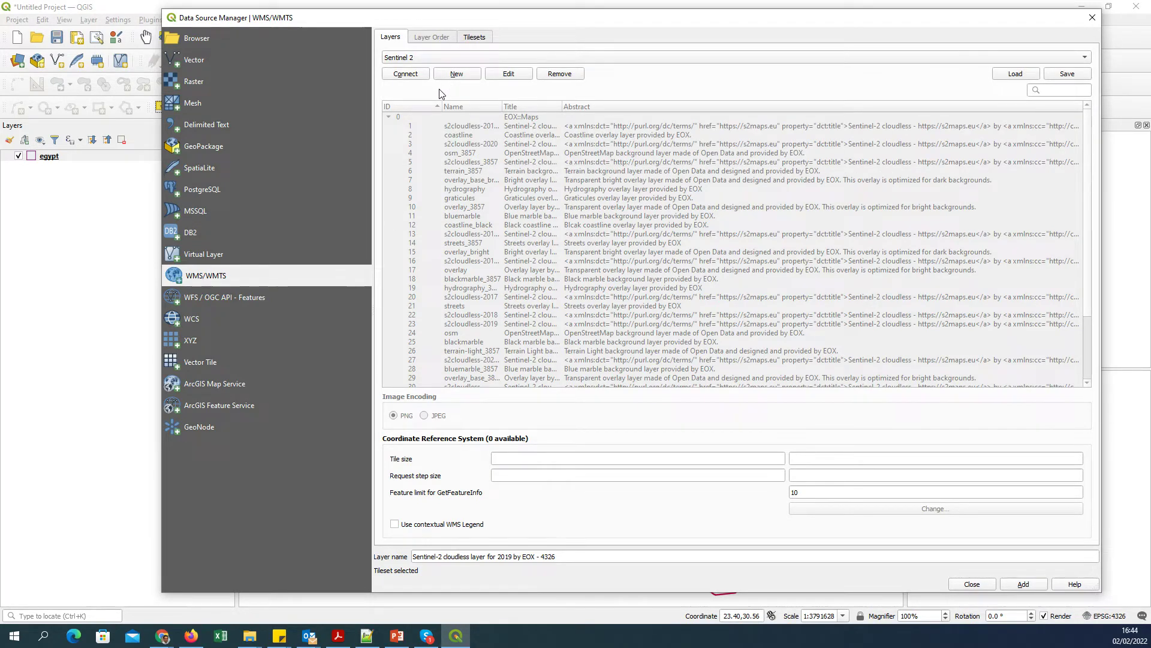
# Step: Connect to Sentinel 2 and browse the EOX tilesets, including 2016–2020 Sentinel-2 cloudless
pyautogui.click(405, 73)
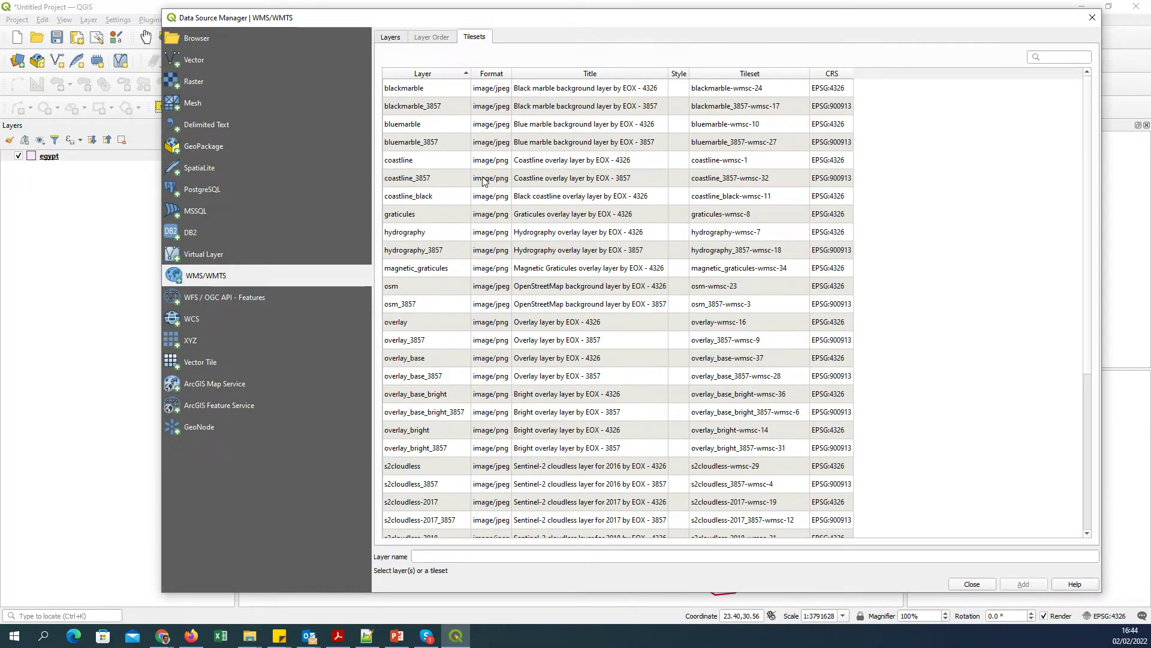
pyautogui.scroll(-4, 468, 180)
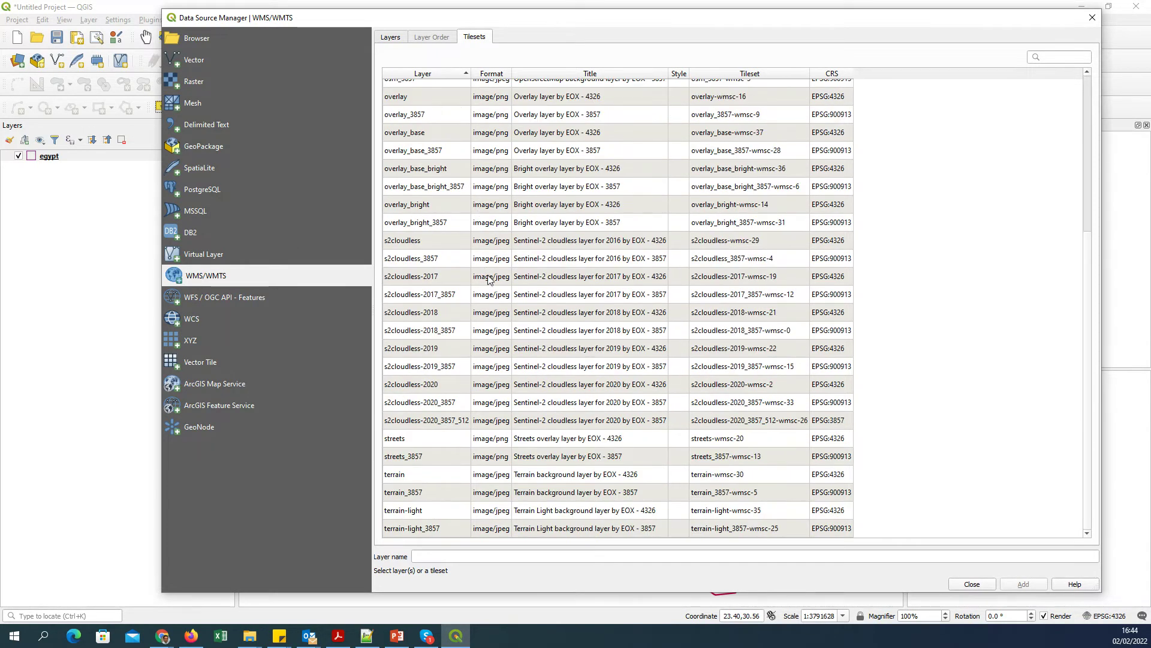
pyautogui.scroll(4, 496, 284)
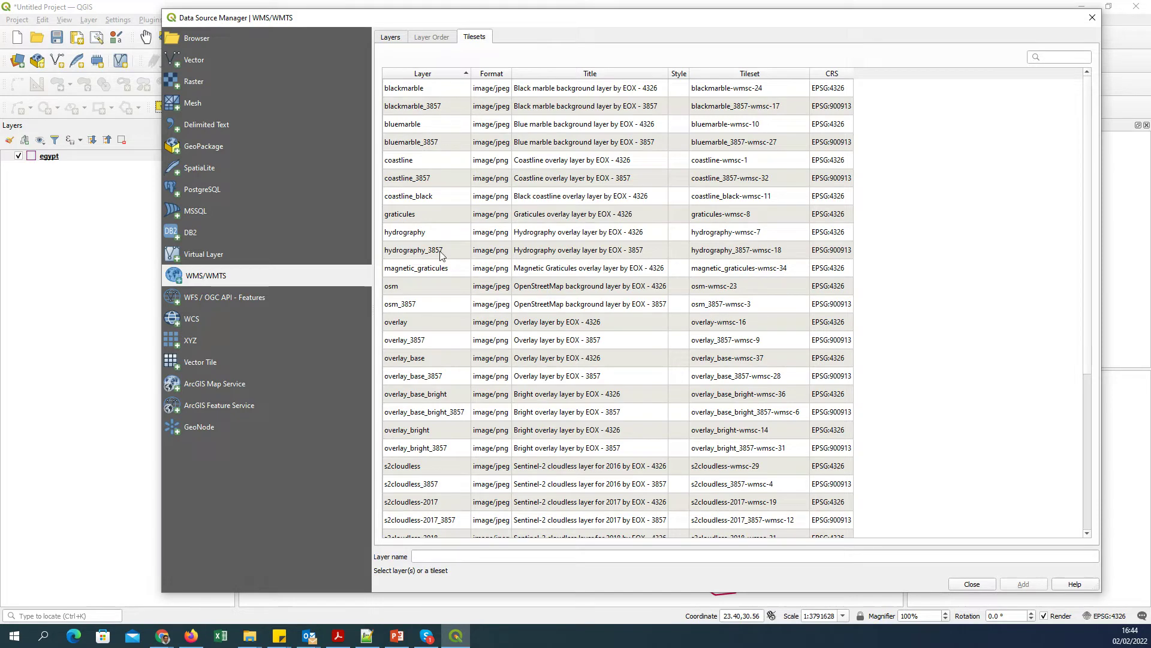
pyautogui.scroll(-4, 474, 286)
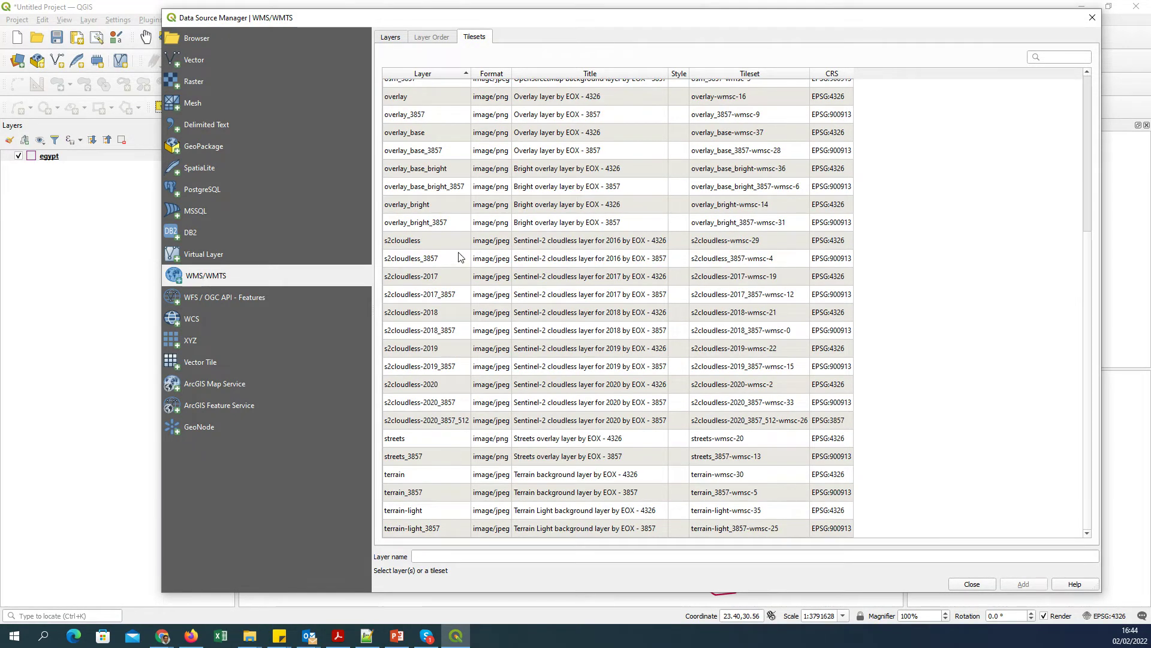
# Step: Add the s2cloudless-2020 tileset as a layer in the project
pyautogui.click(404, 243)
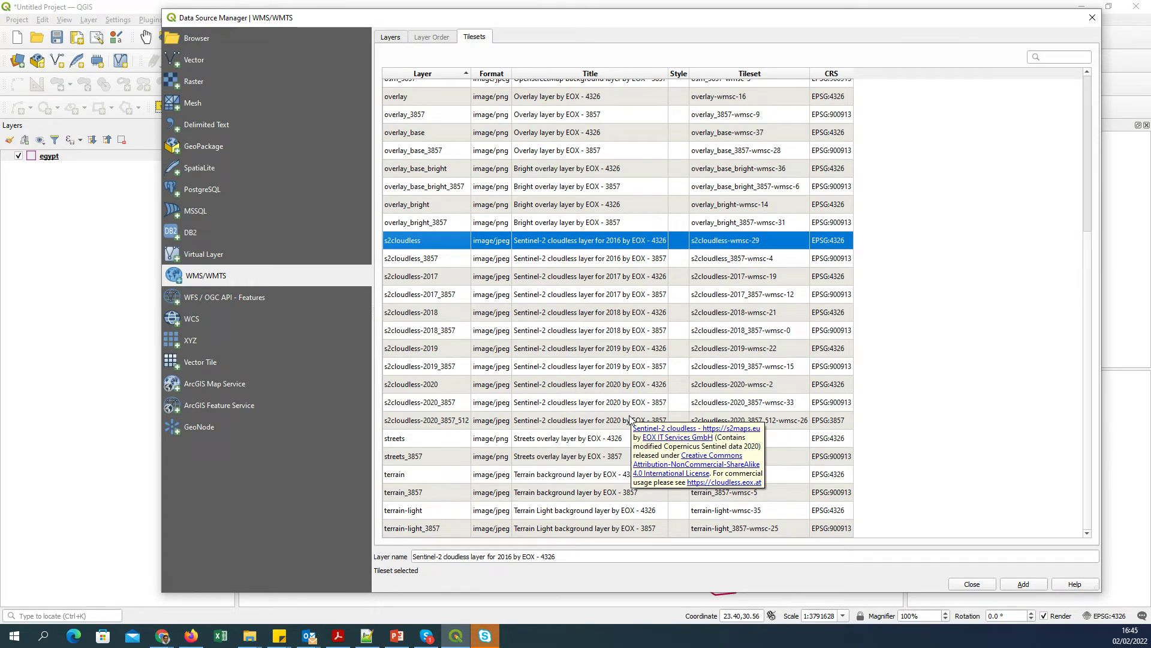
pyautogui.click(623, 386)
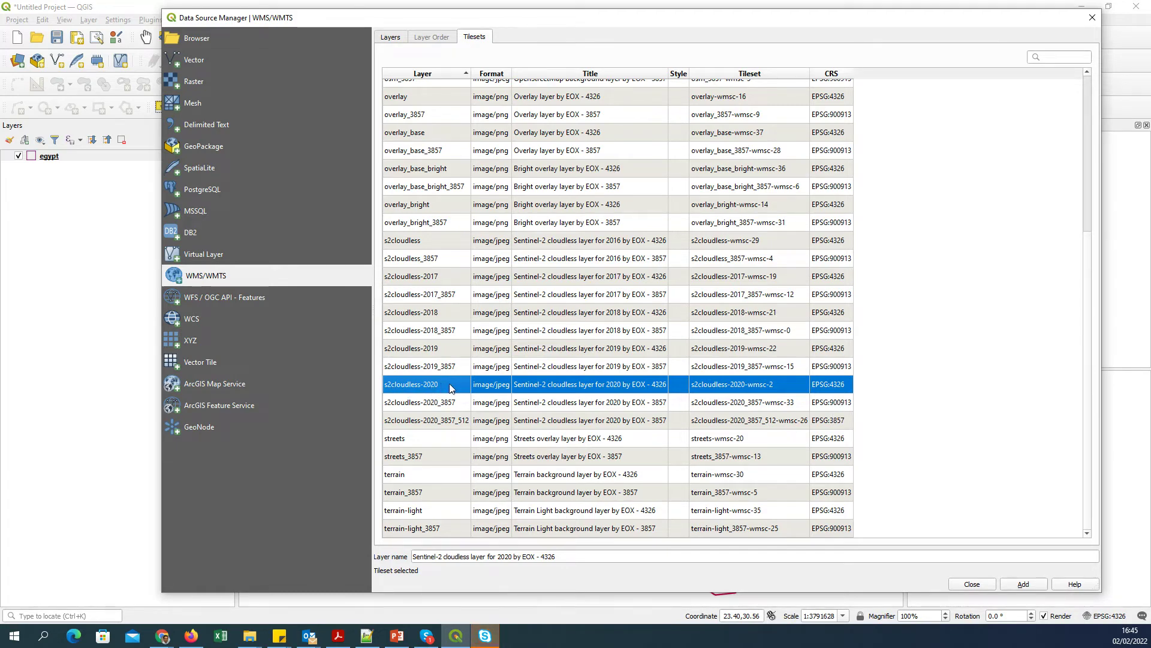
pyautogui.click(435, 349)
pyautogui.click(433, 385)
pyautogui.click(1025, 585)
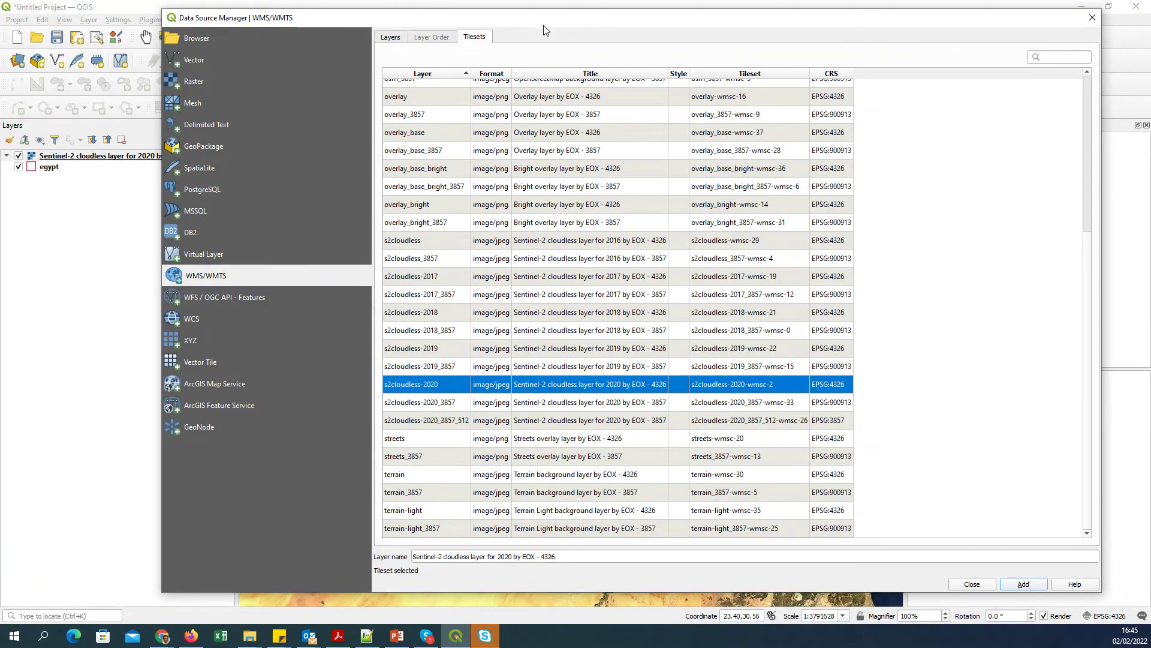
# Step: Add the s2cloudless-2019 tileset as well and close the Data Source Manager
pyautogui.moveTo(543, 24); pyautogui.dragTo(532, 54)
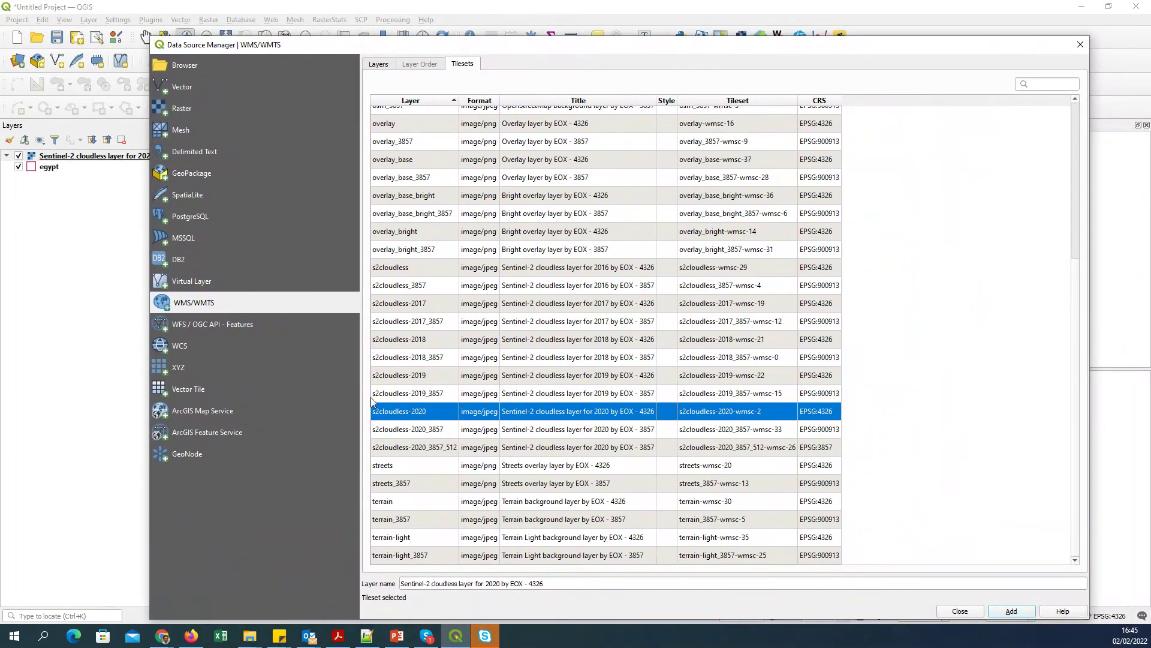
pyautogui.click(450, 378)
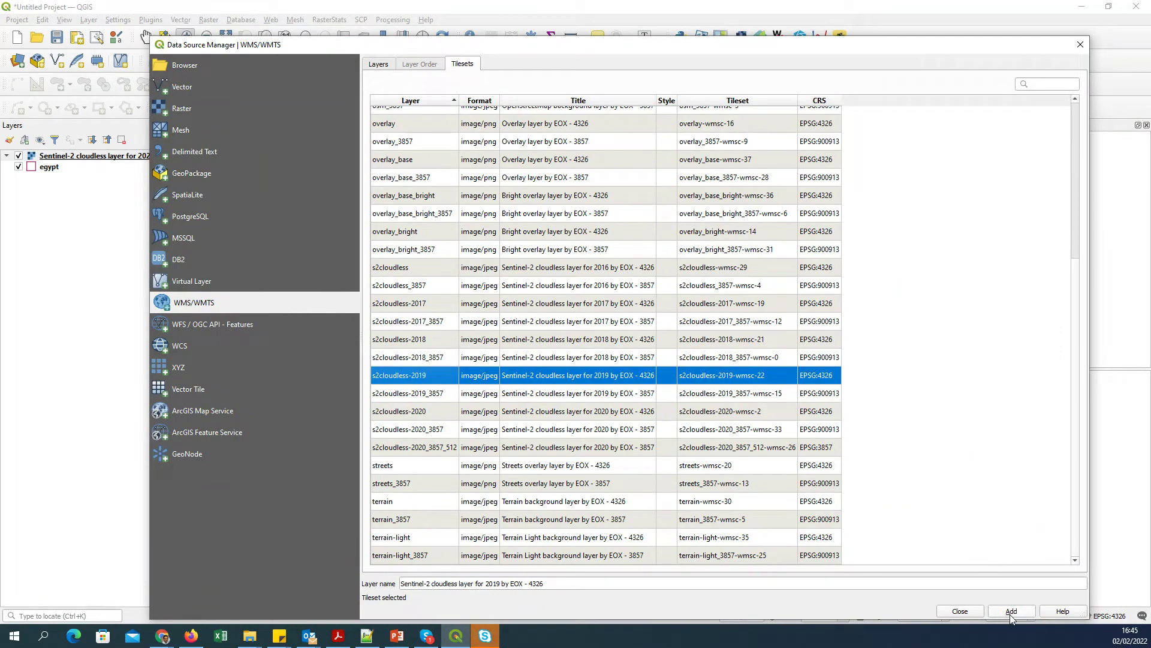
pyautogui.click(1011, 616)
pyautogui.click(960, 611)
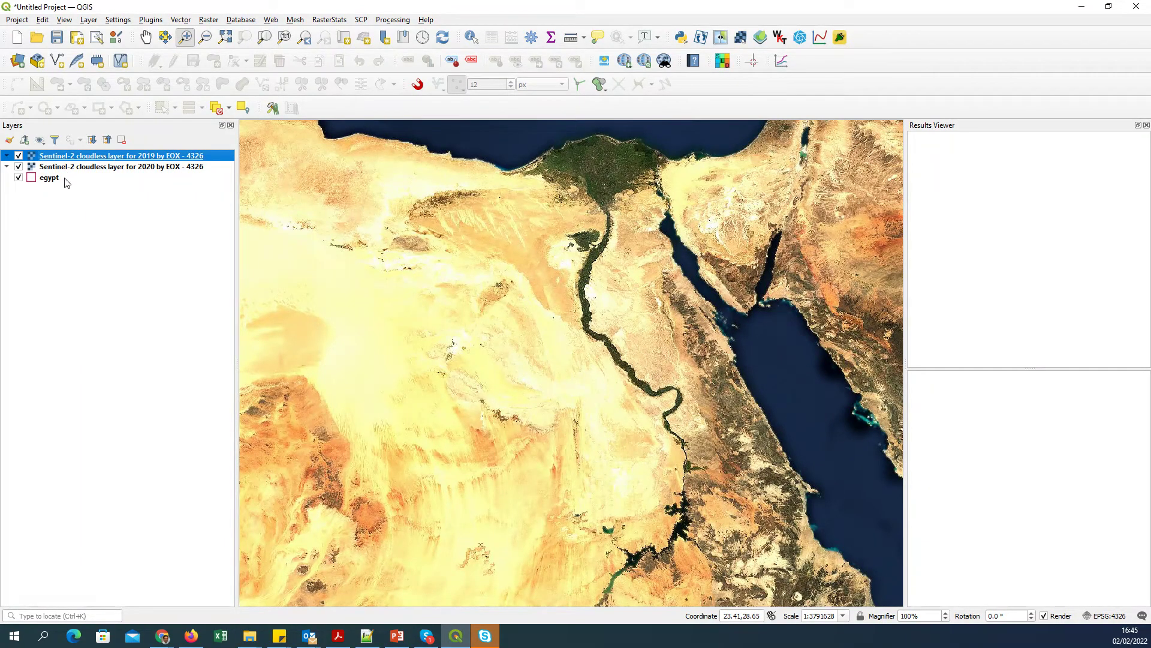
# Step: Move the egypt layer to the top, then zoom stepwise onto the circular fields west of the Delta
pyautogui.moveTo(66, 180); pyautogui.dragTo(99, 156)
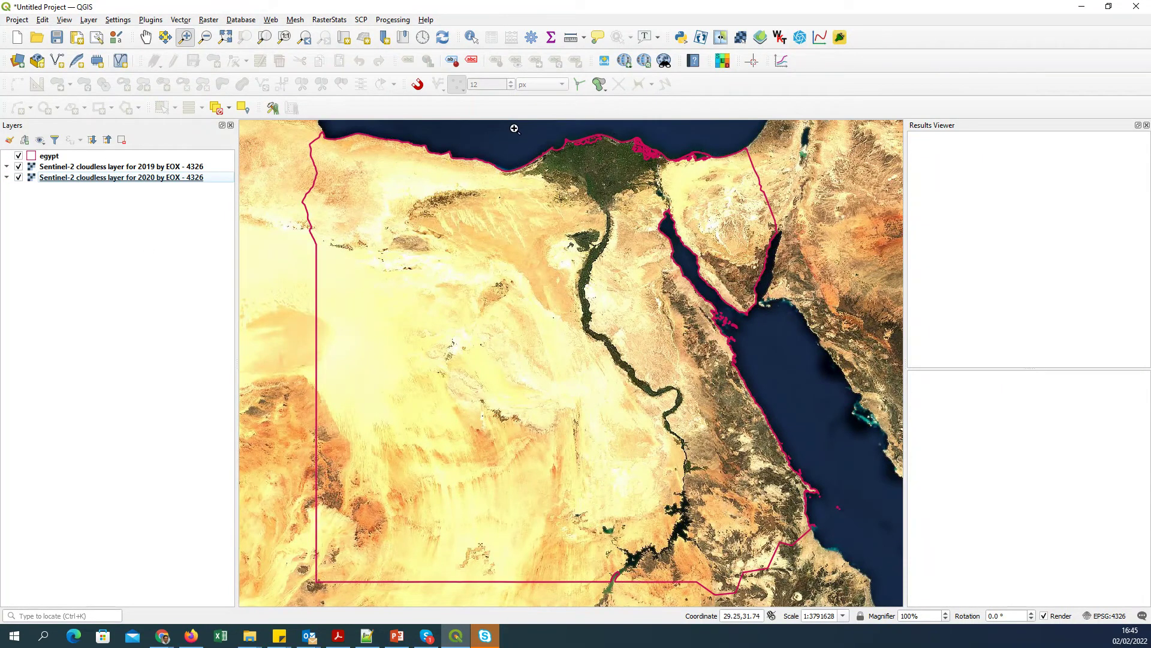
pyautogui.moveTo(545, 171); pyautogui.dragTo(622, 226)
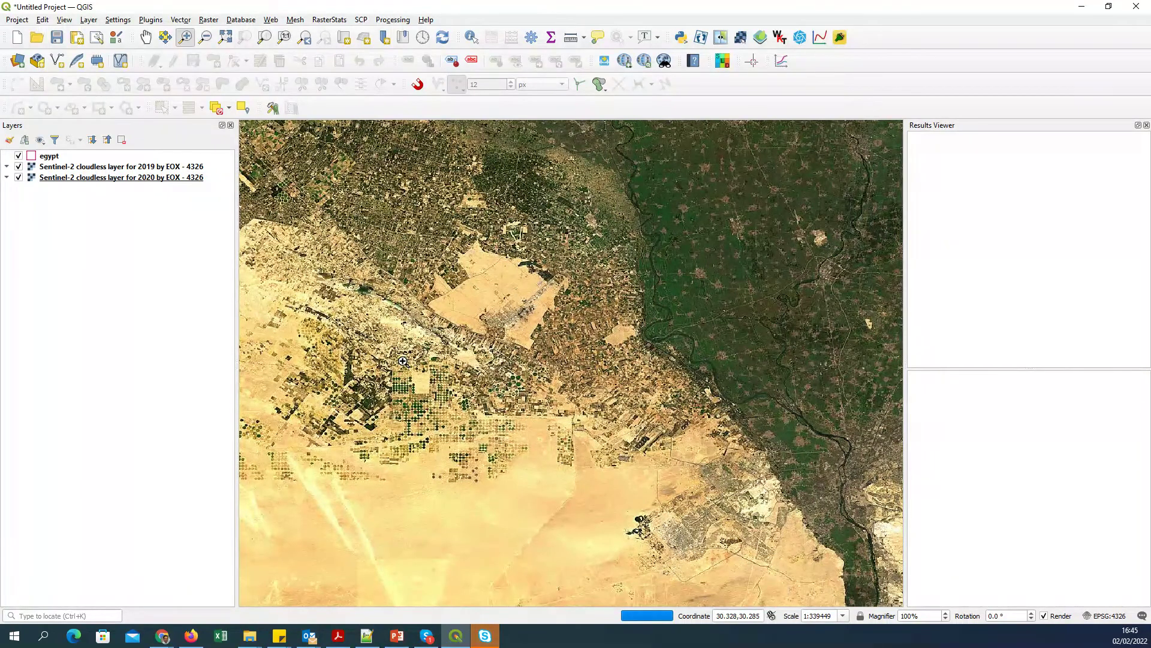
pyautogui.moveTo(358, 346); pyautogui.dragTo(526, 465)
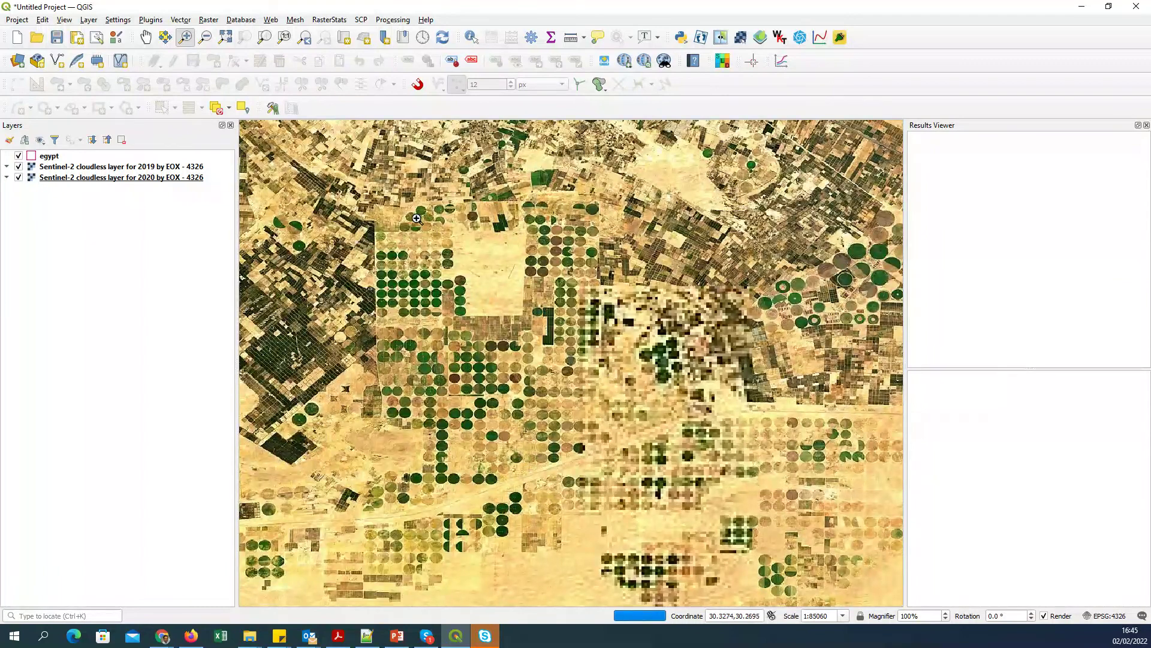
pyautogui.moveTo(361, 245); pyautogui.dragTo(688, 466)
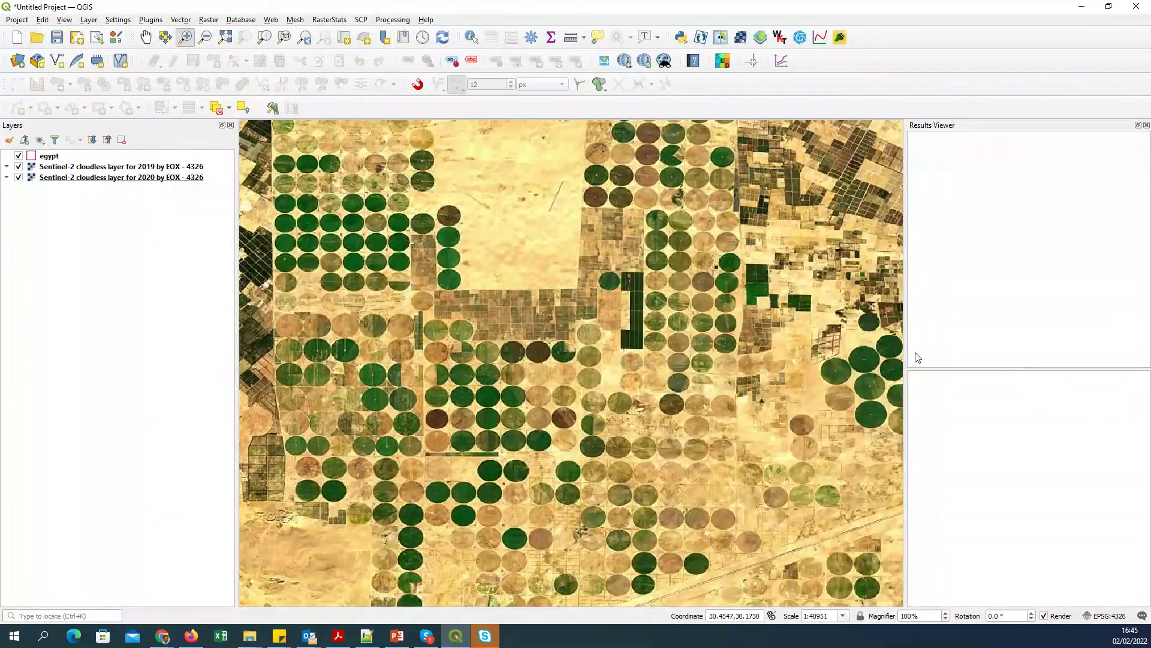